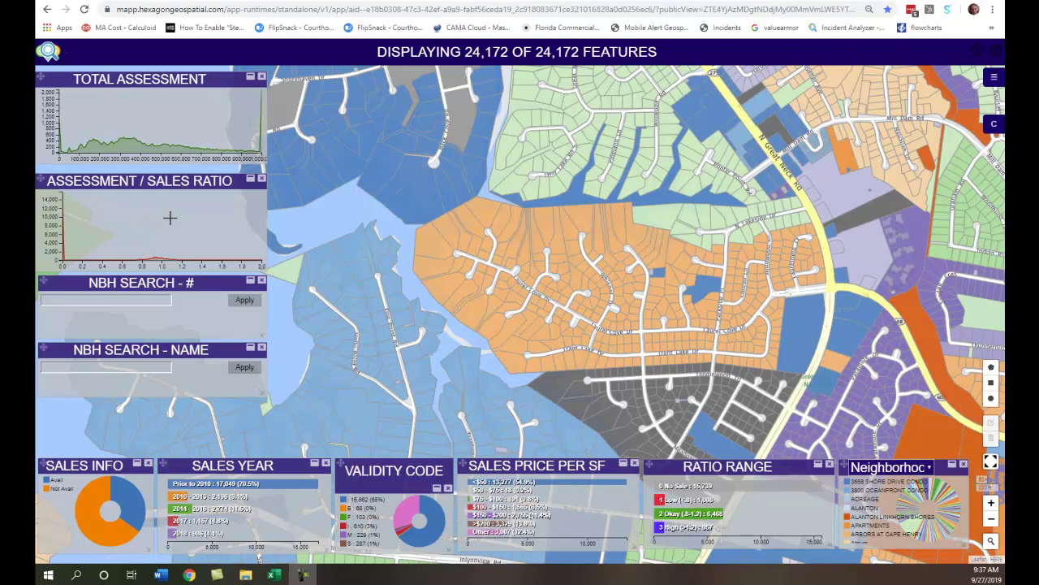
Zoom and pan the map to the parcels along Mill Dam Rd and N Great Neck Rd
scroll(646, 296, "down", 1)
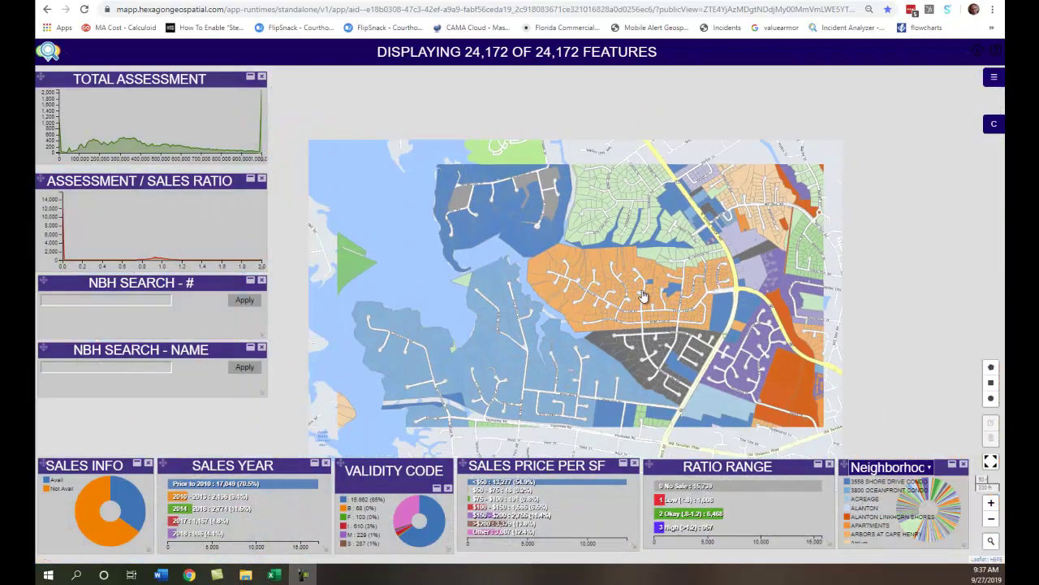
left_click_drag(795, 244, 651, 305)
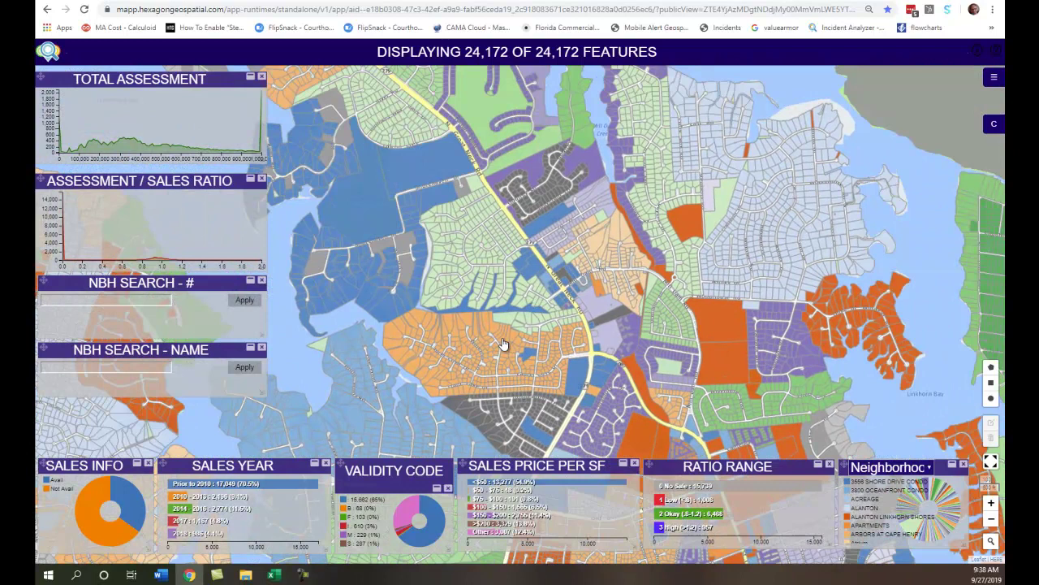
scroll(602, 241, "up", 2)
scroll(621, 285, "up", 1)
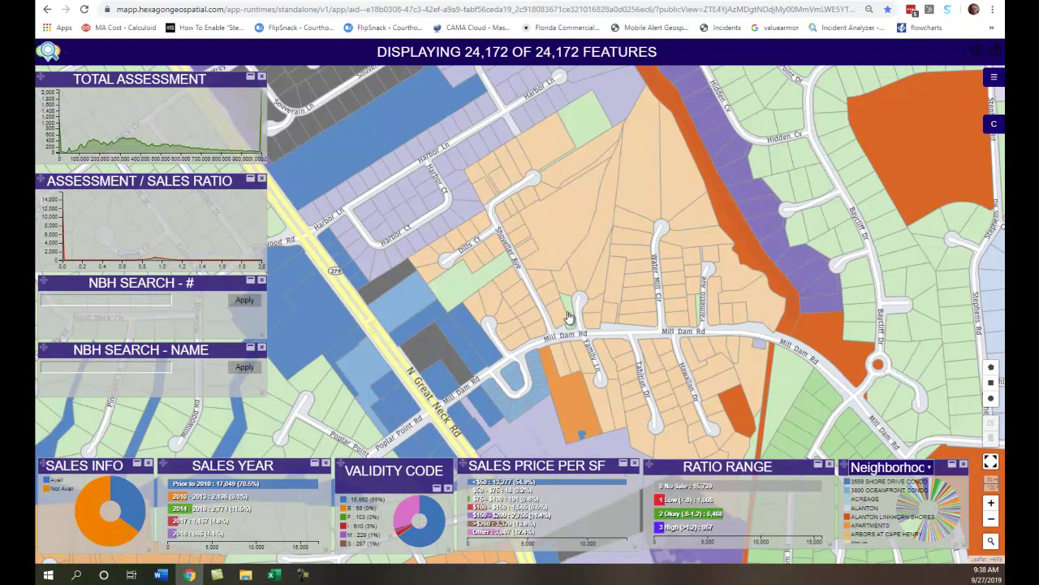
Inspect a Mill Dam Rd parcel's info popup, close it, and focus the neighborhood name search
left_click(572, 315)
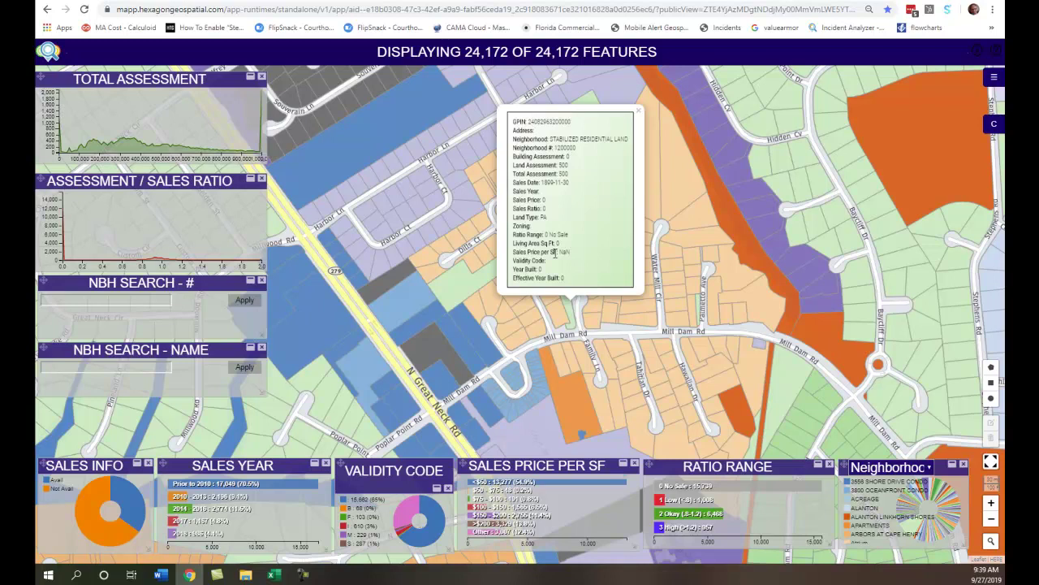
left_click(640, 113)
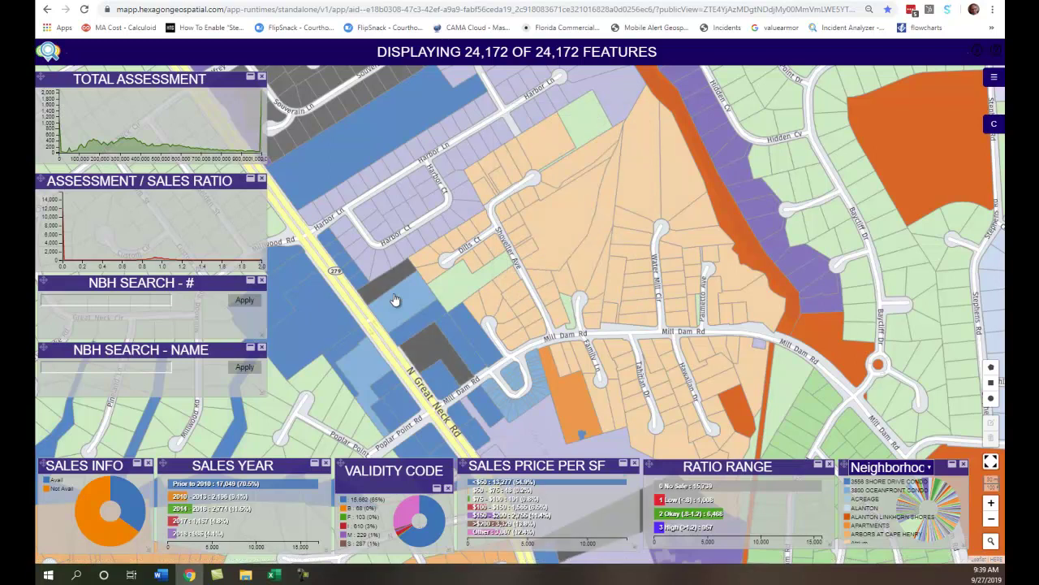
left_click(107, 366)
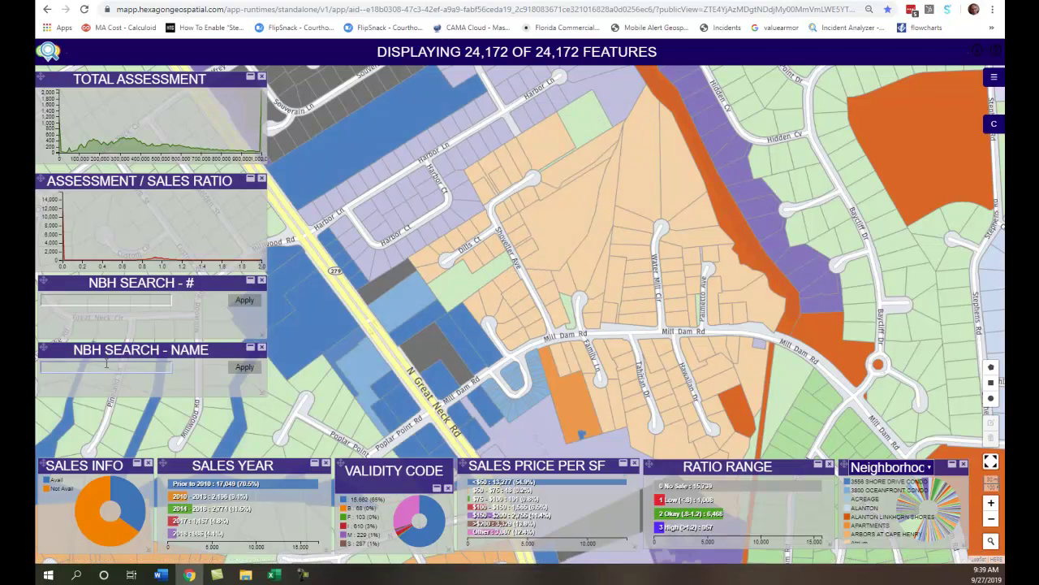
Filter to the LAUREL COVE neighborhood (331 of 24,172 features) and centre its parcels on the map
type("lau")
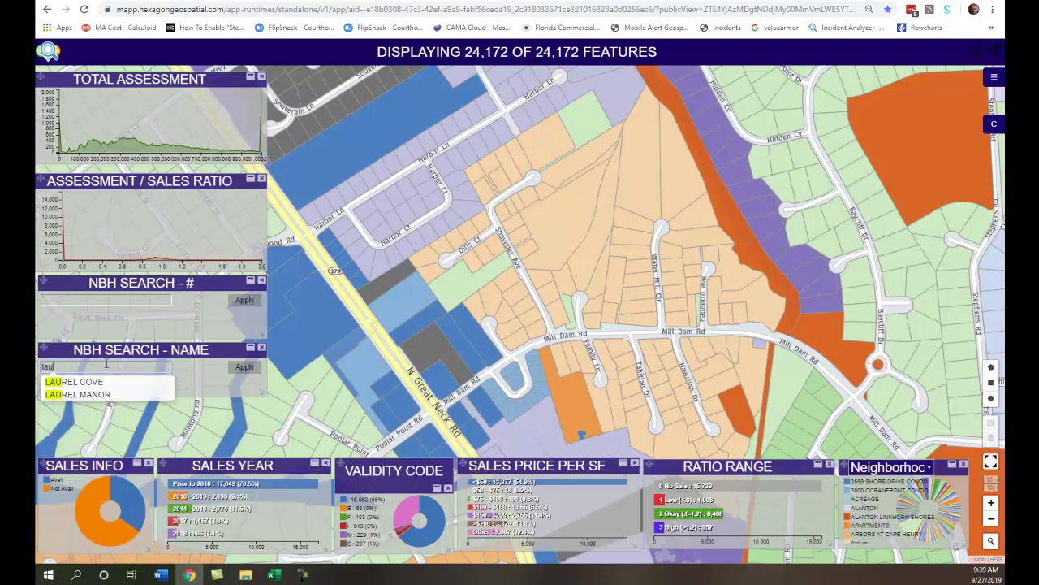
left_click(89, 381)
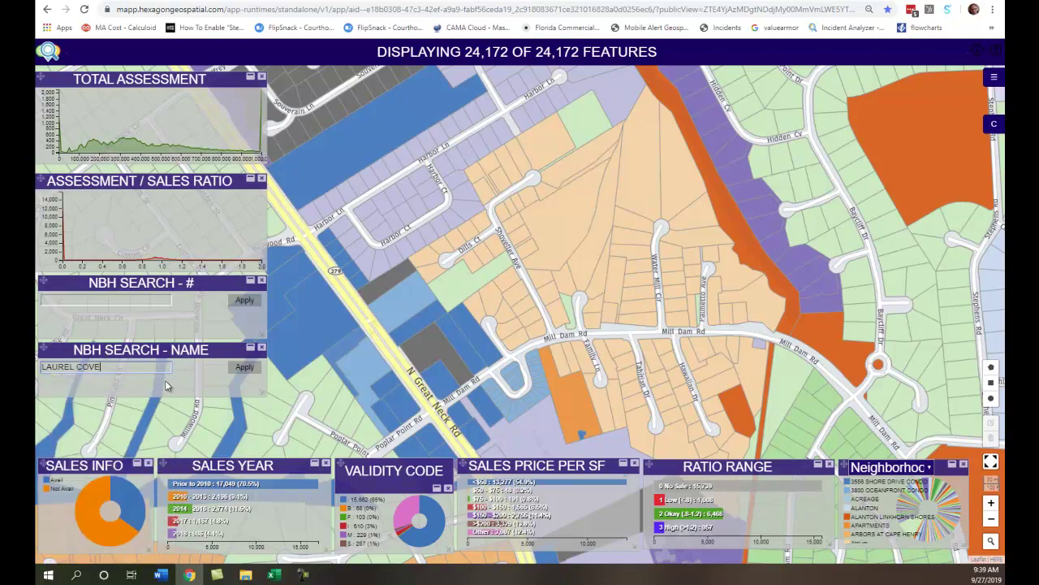
left_click(244, 370)
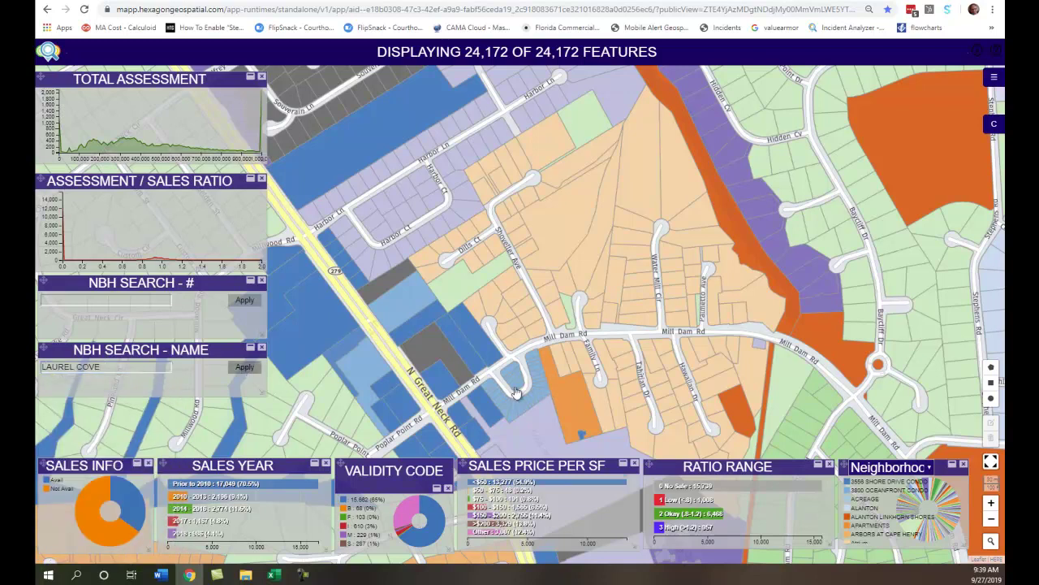
scroll(472, 391, "down", 3)
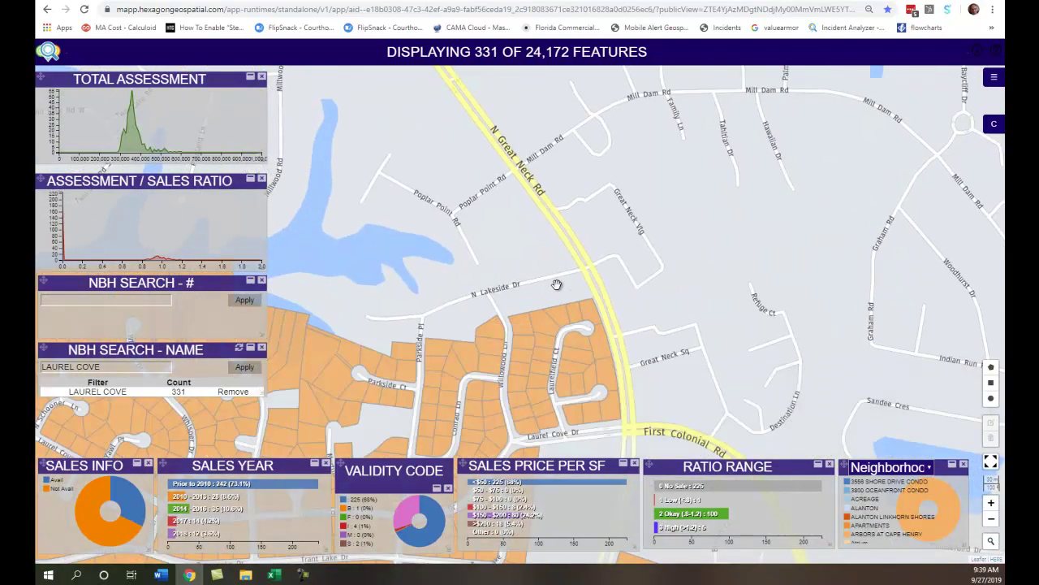
left_click_drag(550, 213, 628, 185)
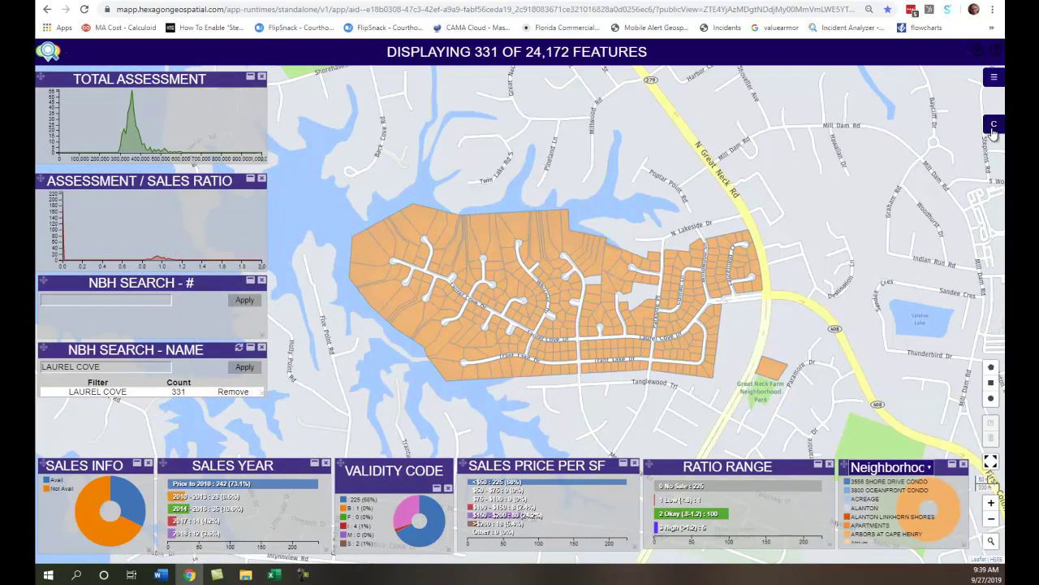
left_click(146, 105)
left_click_drag(198, 119, 226, 128)
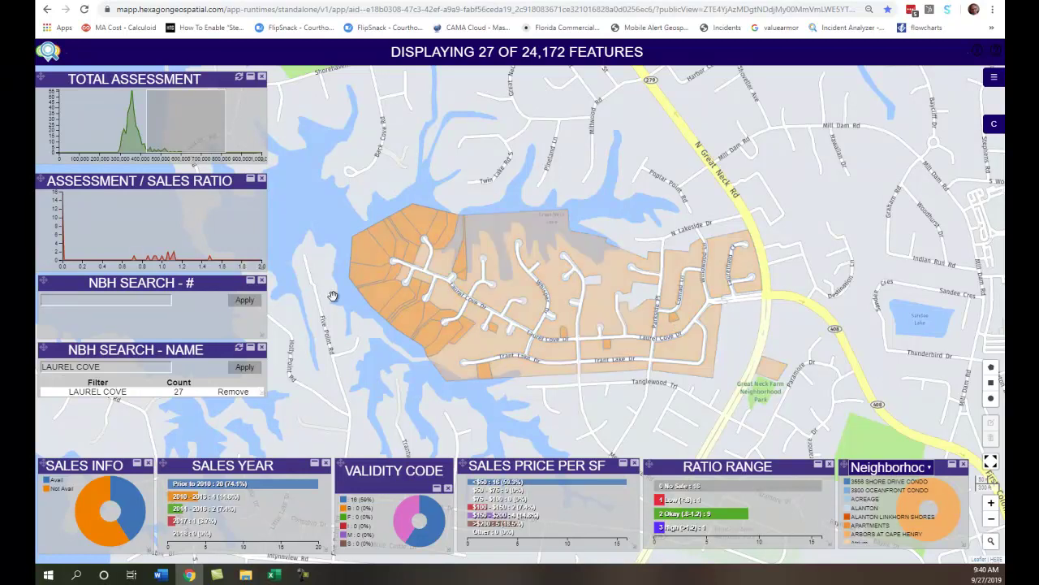
left_click(240, 81)
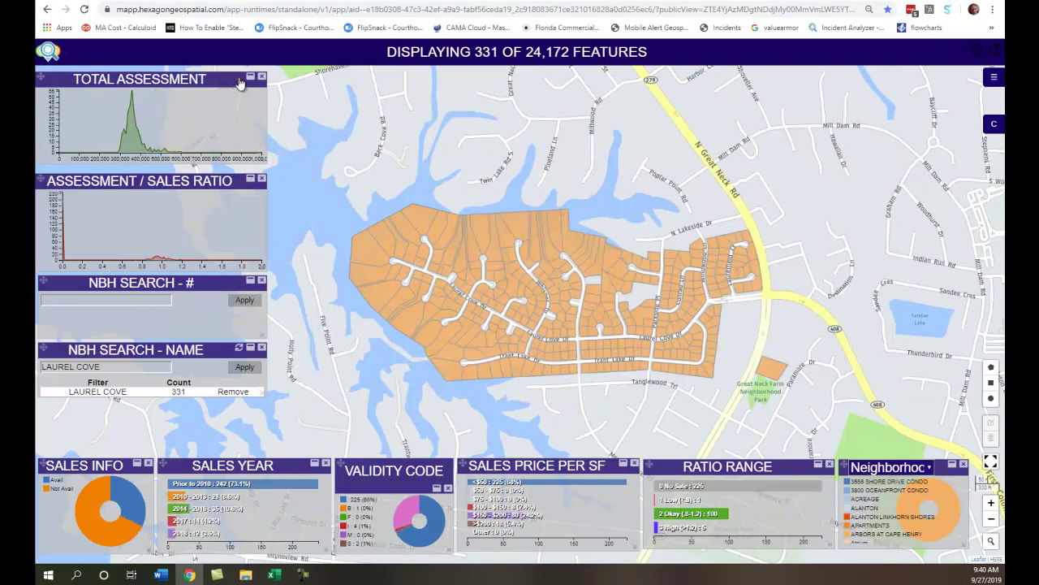
left_click(993, 125)
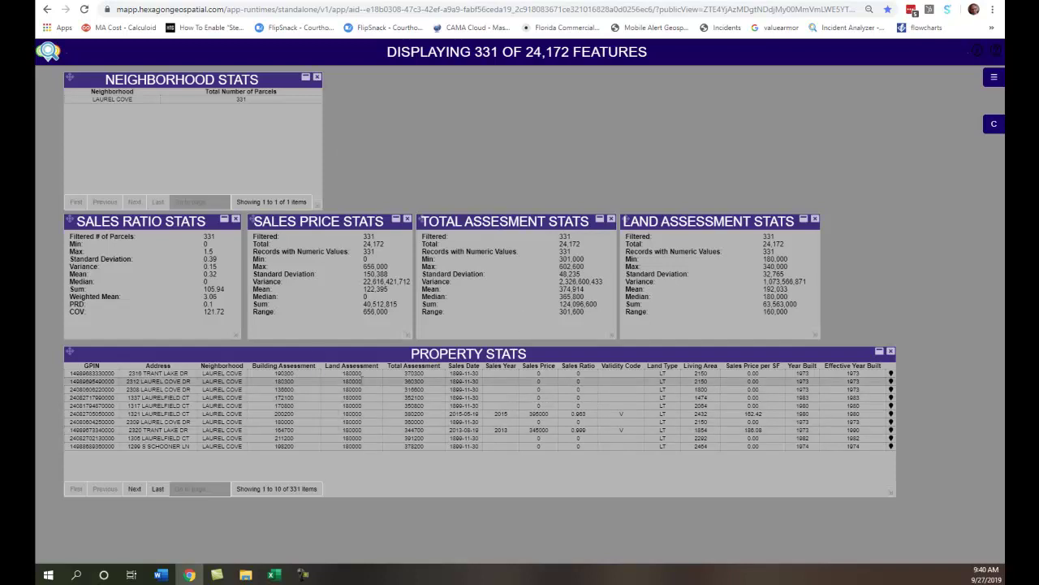
left_click(992, 128)
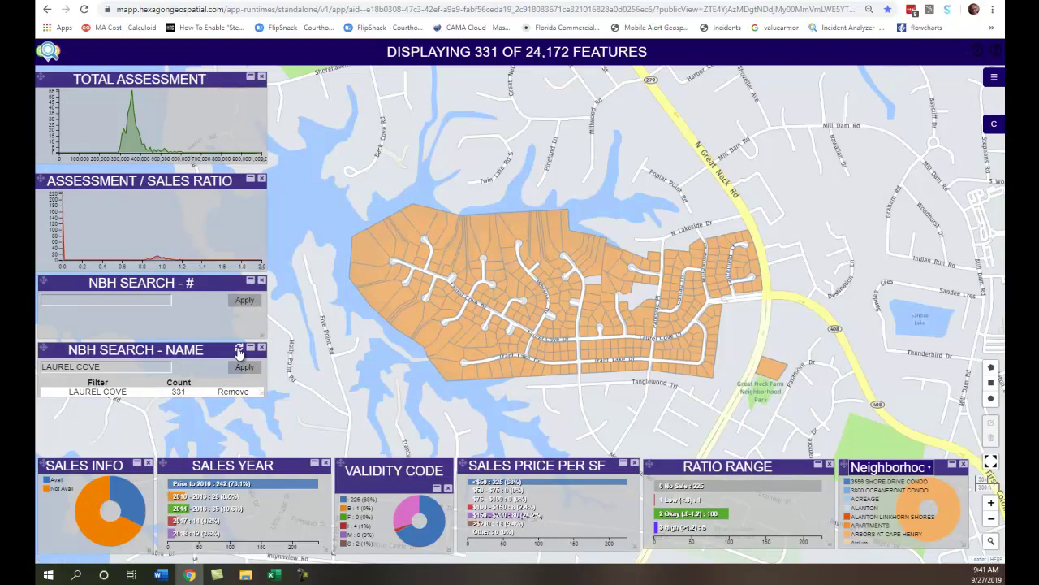
Swap the name filter for sales-available parcels in Laurel Cove, leaving 106 features
left_click(239, 350)
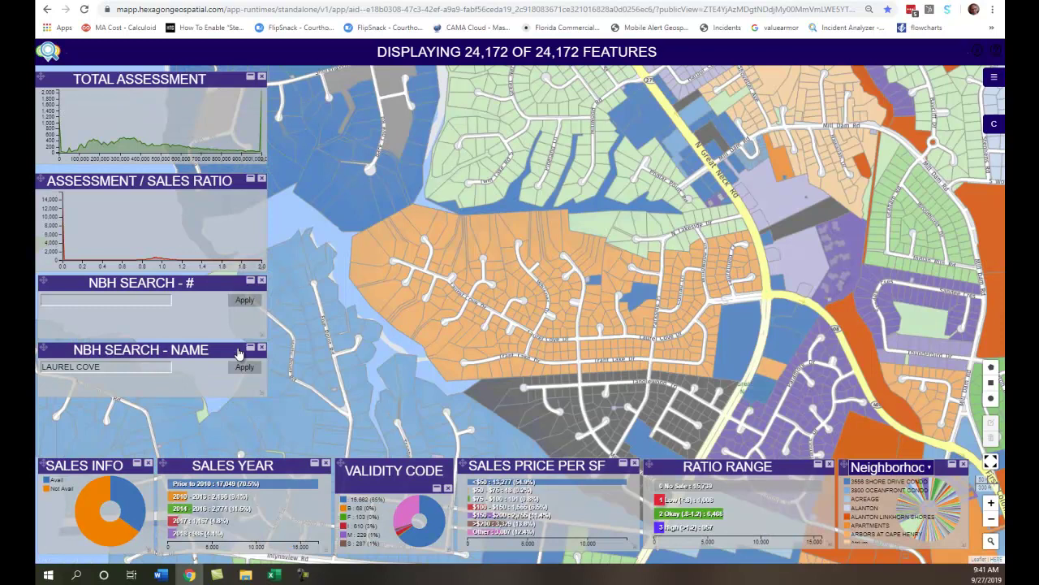
left_click(131, 498)
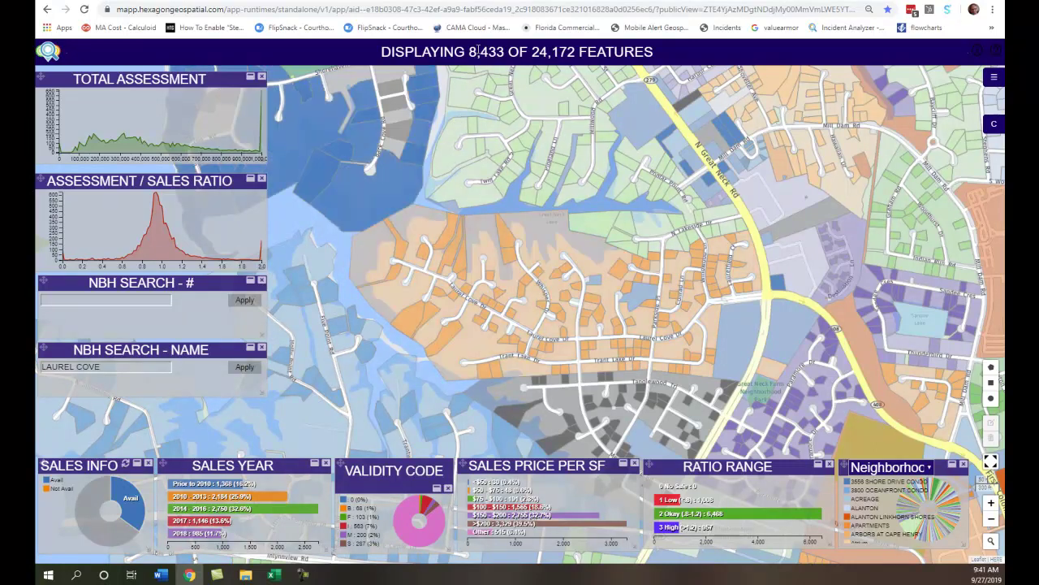
left_click(382, 304)
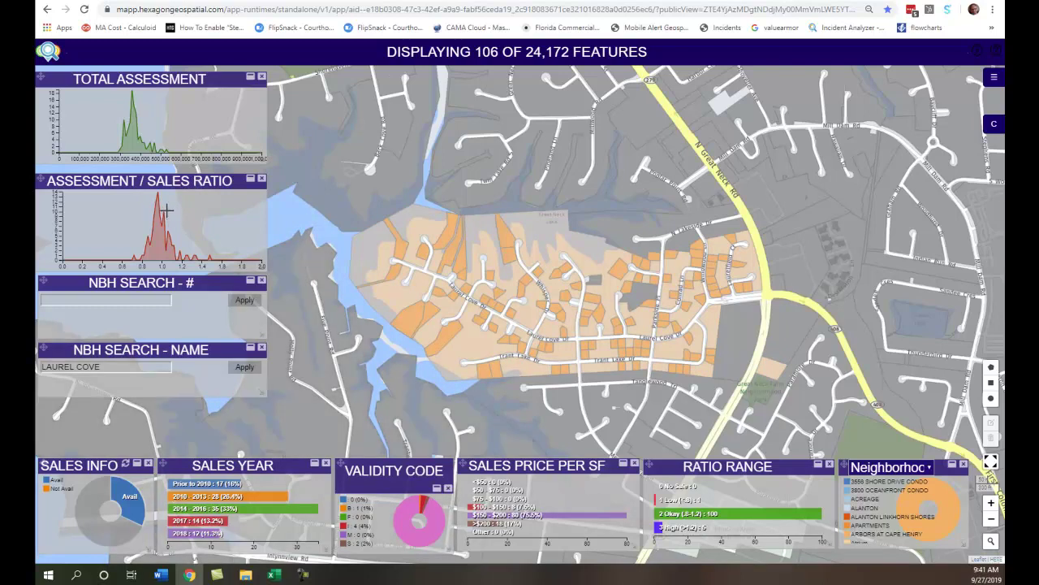
Try assessment/sales ratio ranges of about 1.05–1.75 and 0.2–1.0, then clear that filter
mouse_move(170, 215)
left_mouse_down()
mouse_move(193, 240)
mouse_move(254, 240)
left_mouse_up()
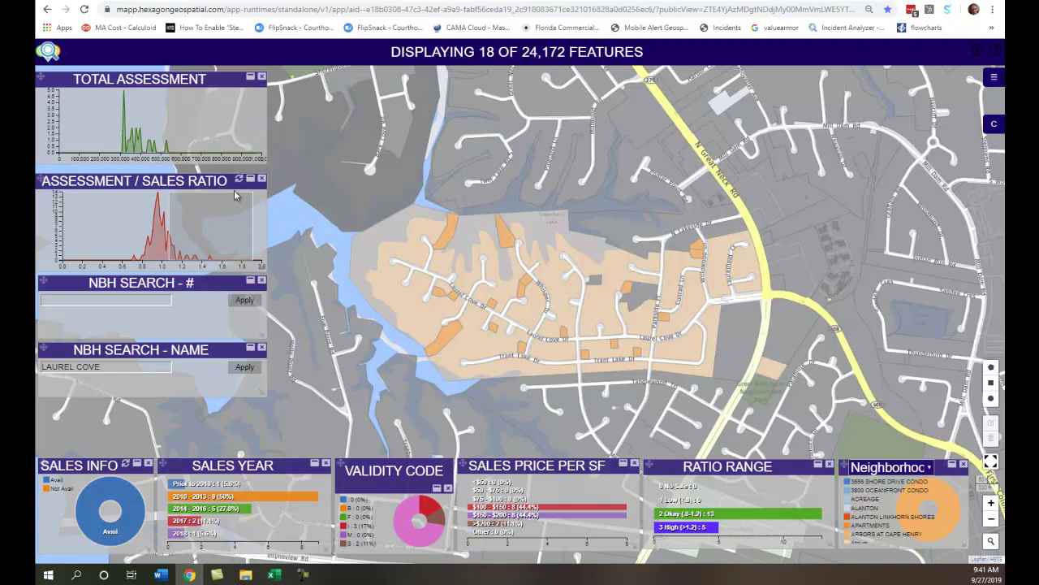
left_click_drag(205, 228, 101, 230)
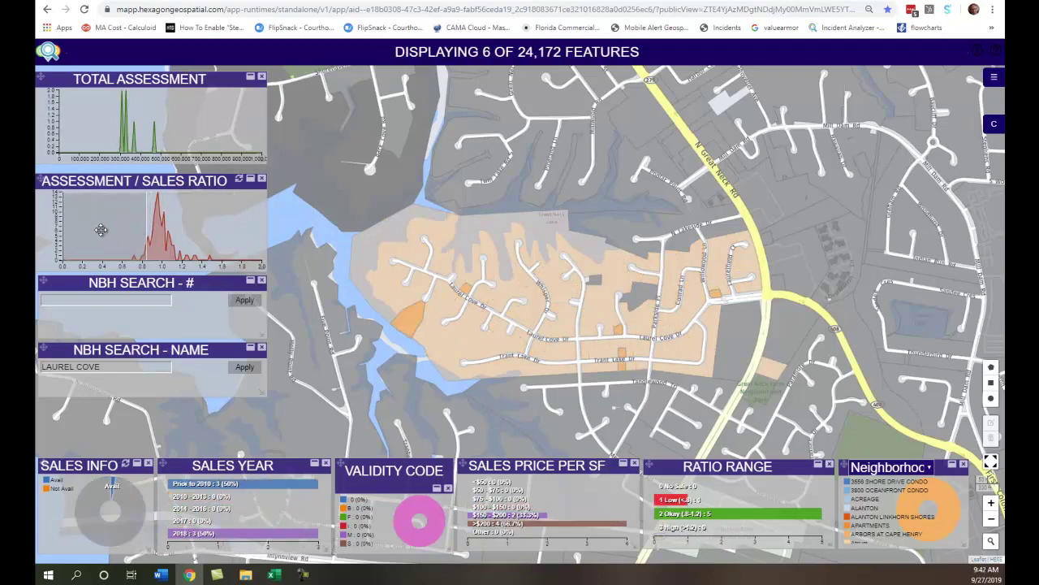
left_click(239, 182)
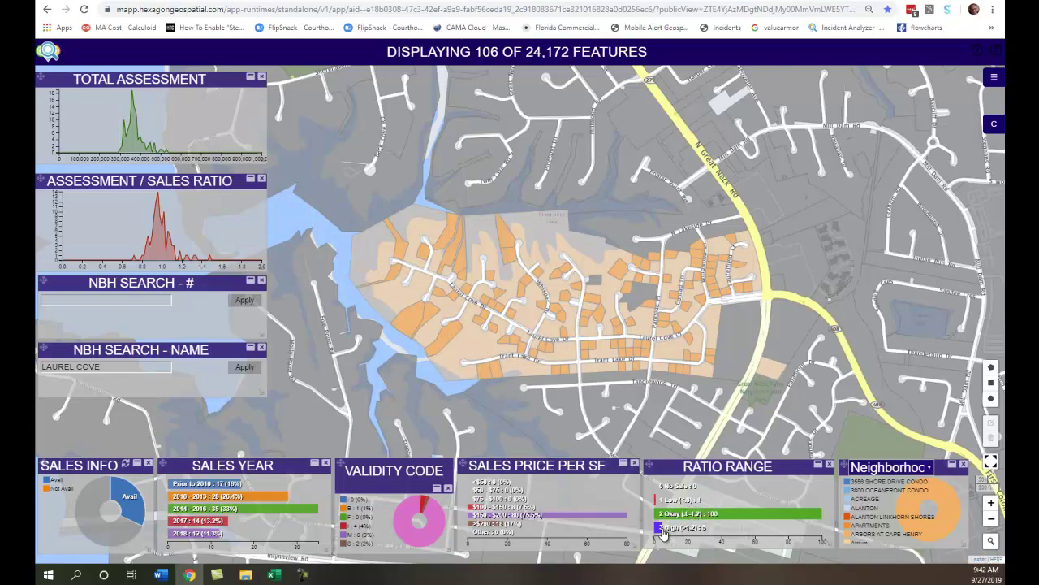
Try the 3 High and 1 Low ratio-range filters, clear them, and list the Neighborhood chart's fields
left_click(664, 529)
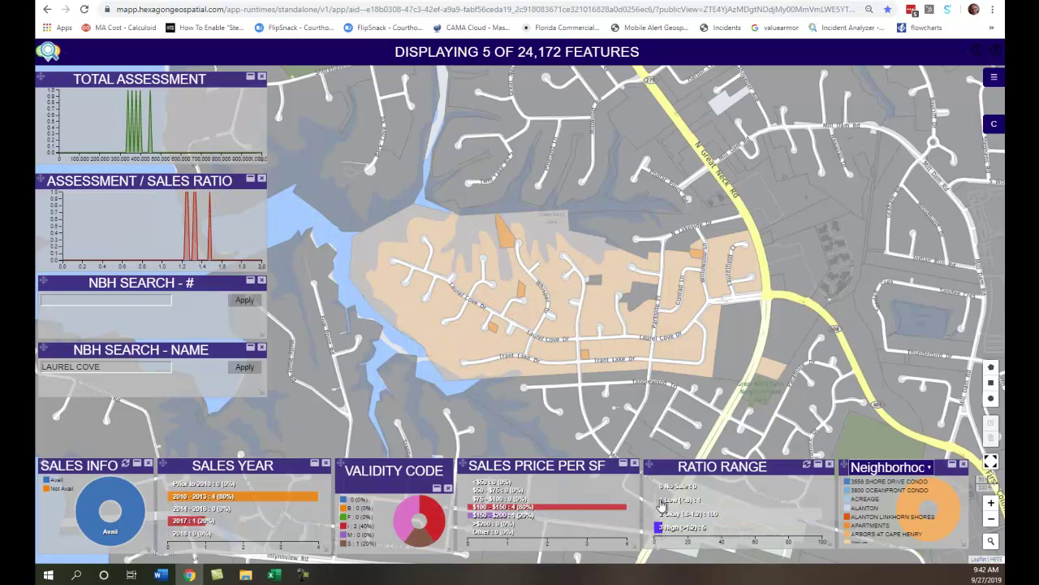
left_click(662, 503)
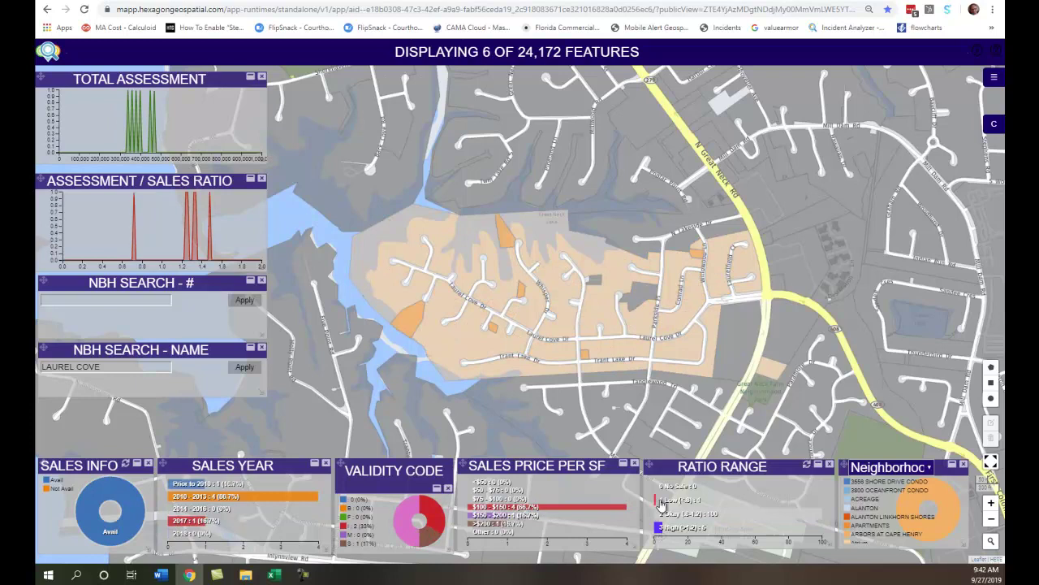
left_click(808, 465)
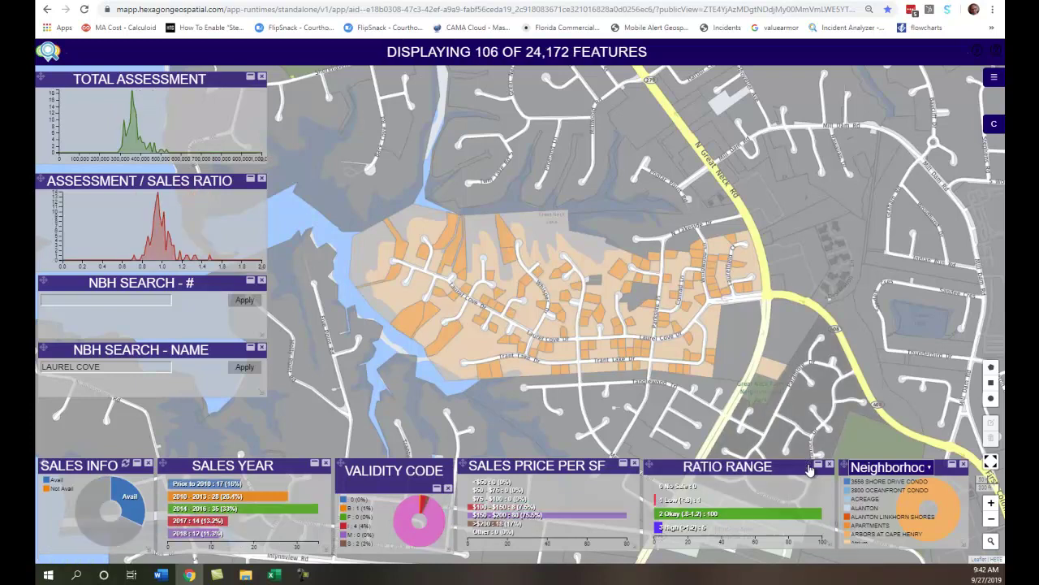
left_click(926, 468)
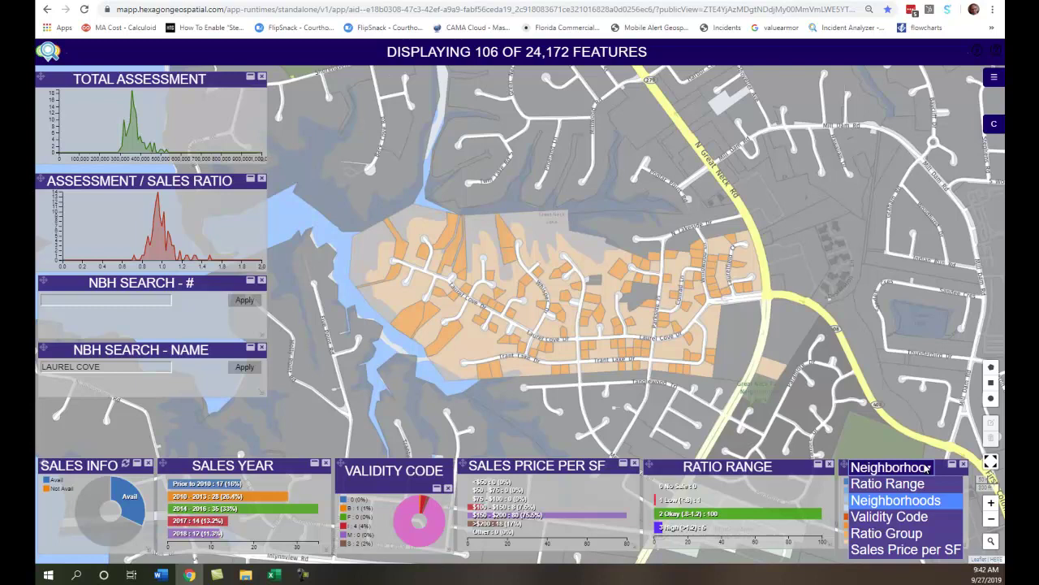
Switch the Neighborhood chart to Ratio Range and view statistics, showing a 0.98 median sales ratio
left_click(926, 469)
left_click(926, 468)
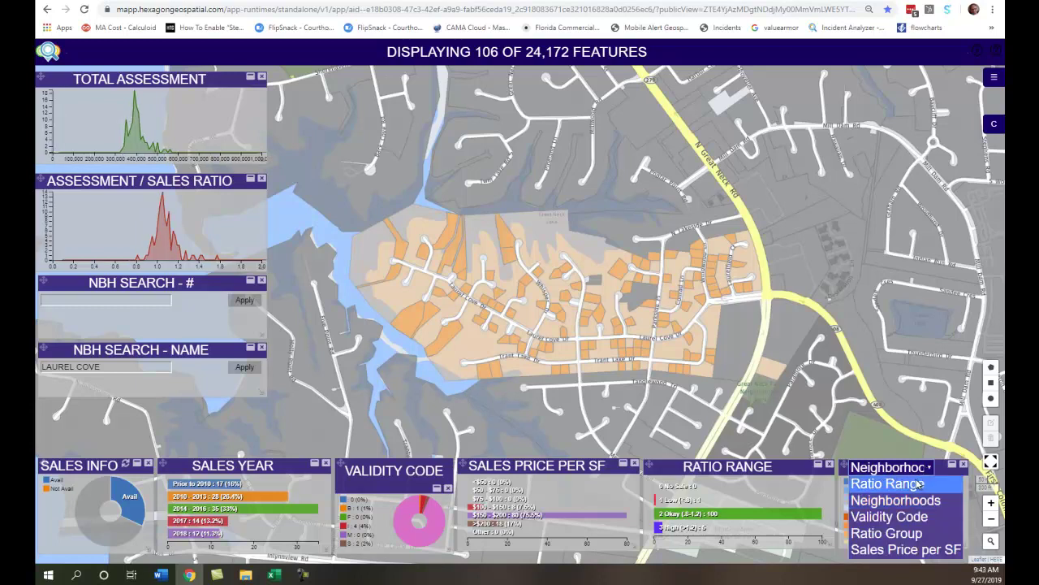
left_click(918, 484)
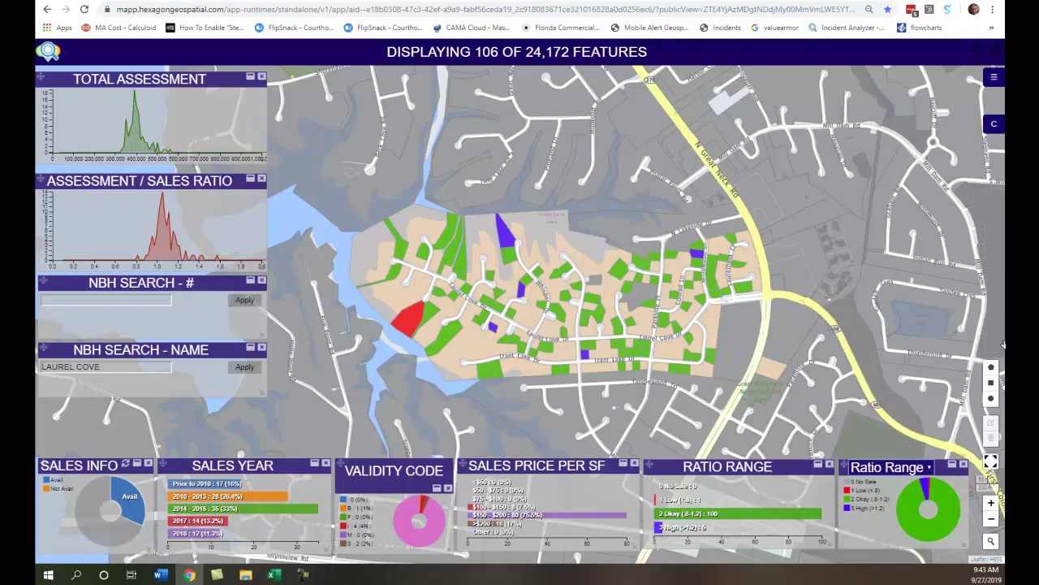
left_click(994, 125)
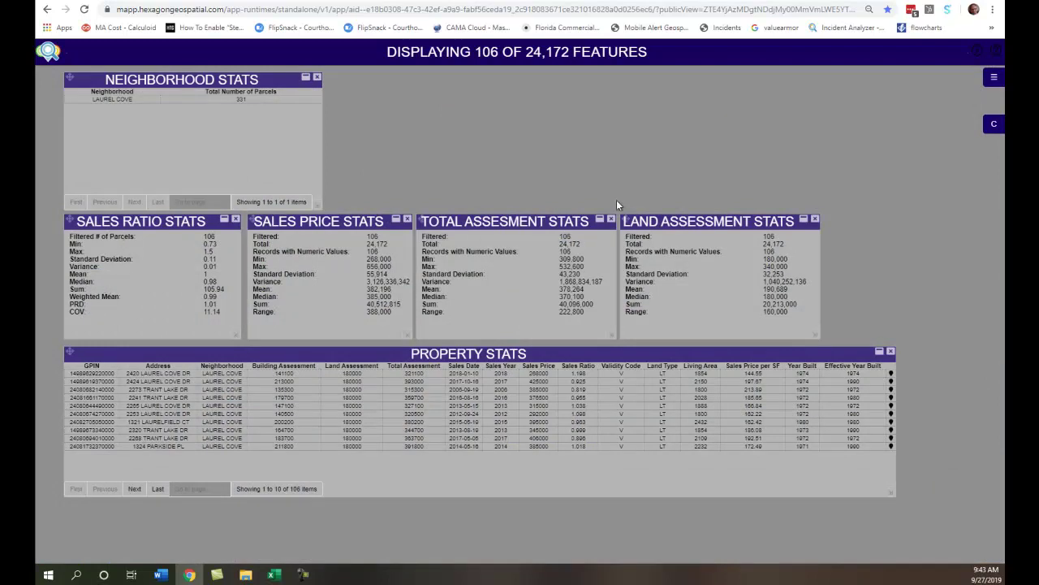
Close the statistics view to return to the ratio-range-coloured map of 106 Laurel Cove sales
left_click(992, 124)
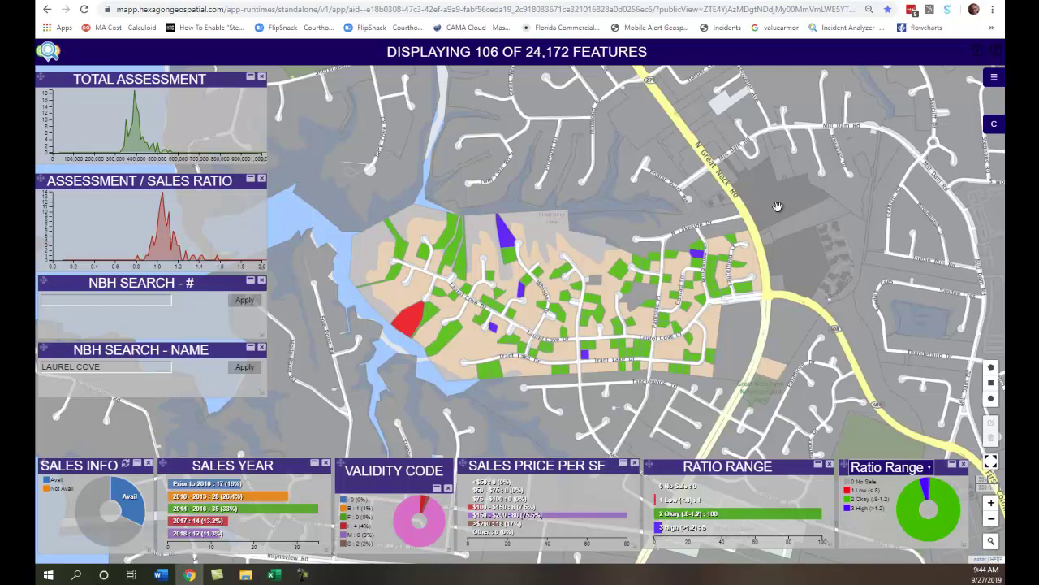
Open the main menu and expand Export to reveal Attribute Data and View Template
left_click(995, 77)
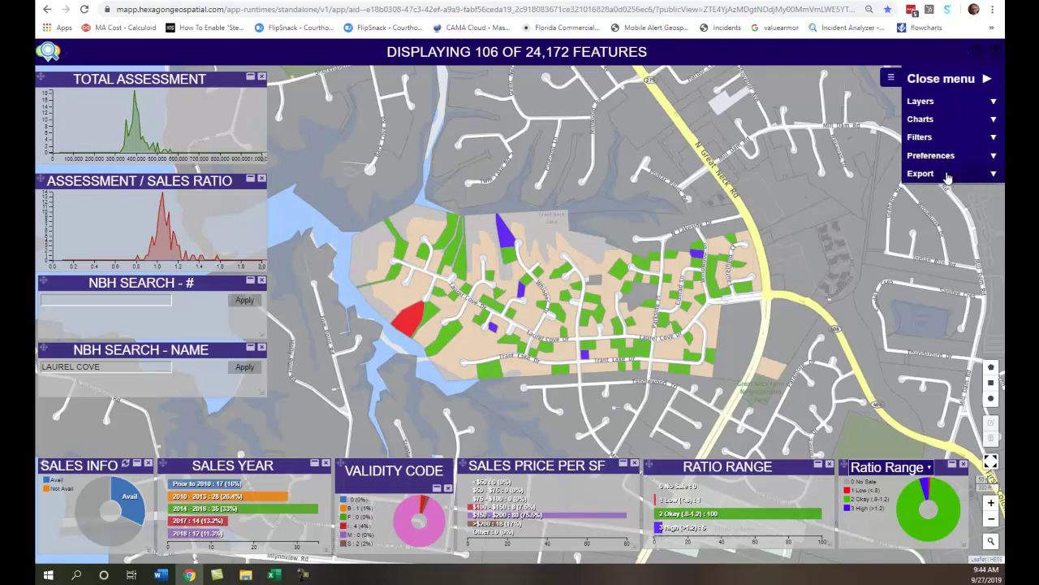
left_click(947, 173)
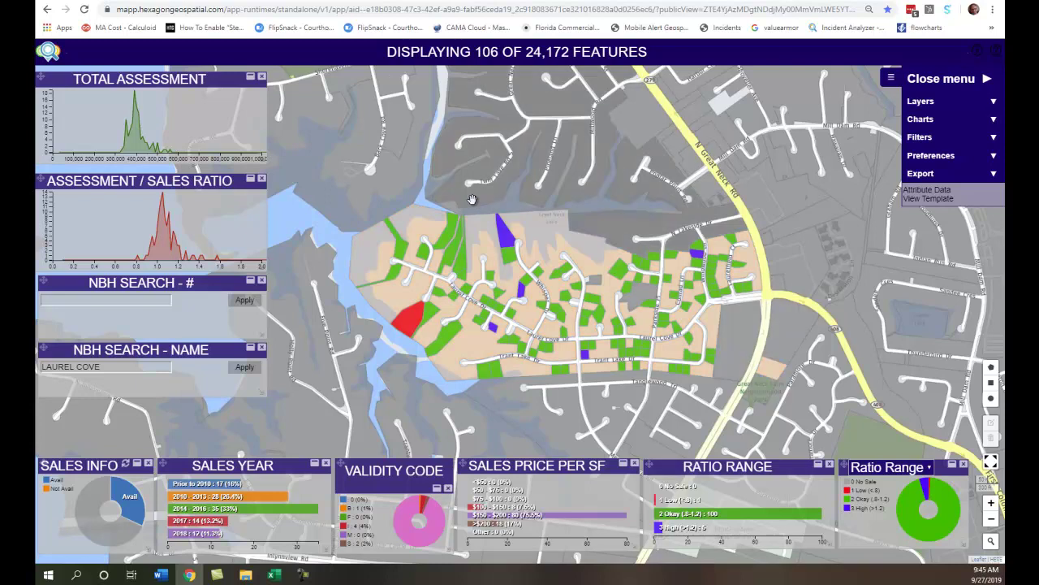
Pan north and zoom out to show 192 features, close the menu, and briefly review statistics
left_click_drag(472, 199, 464, 248)
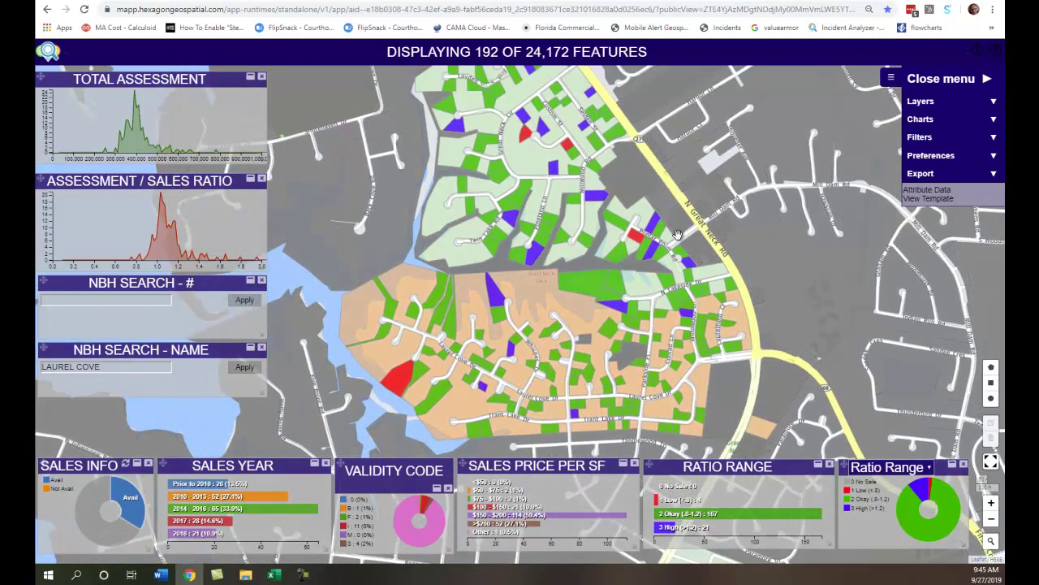
scroll(674, 244, "down", 1)
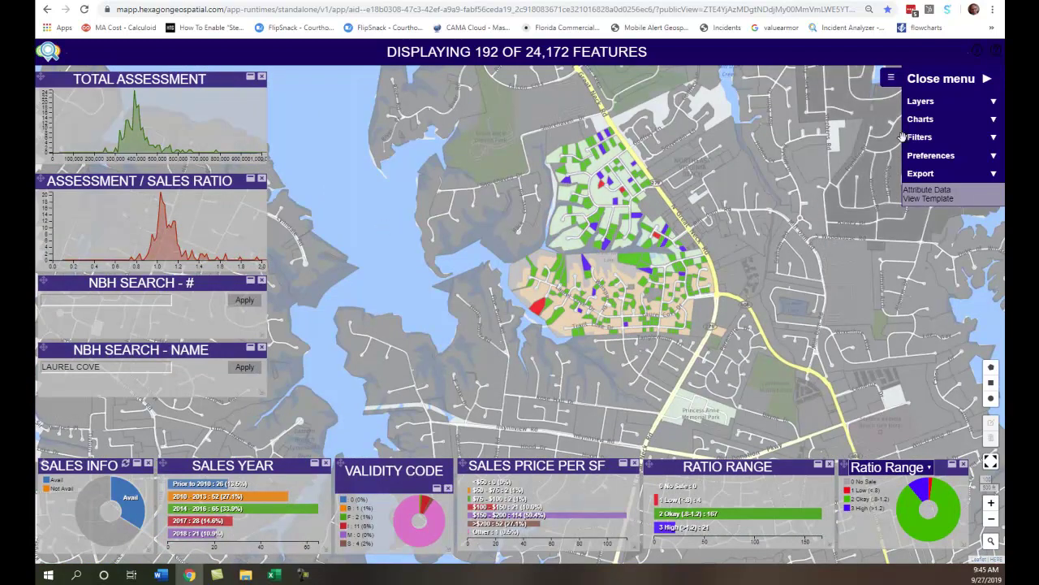
left_click(892, 81)
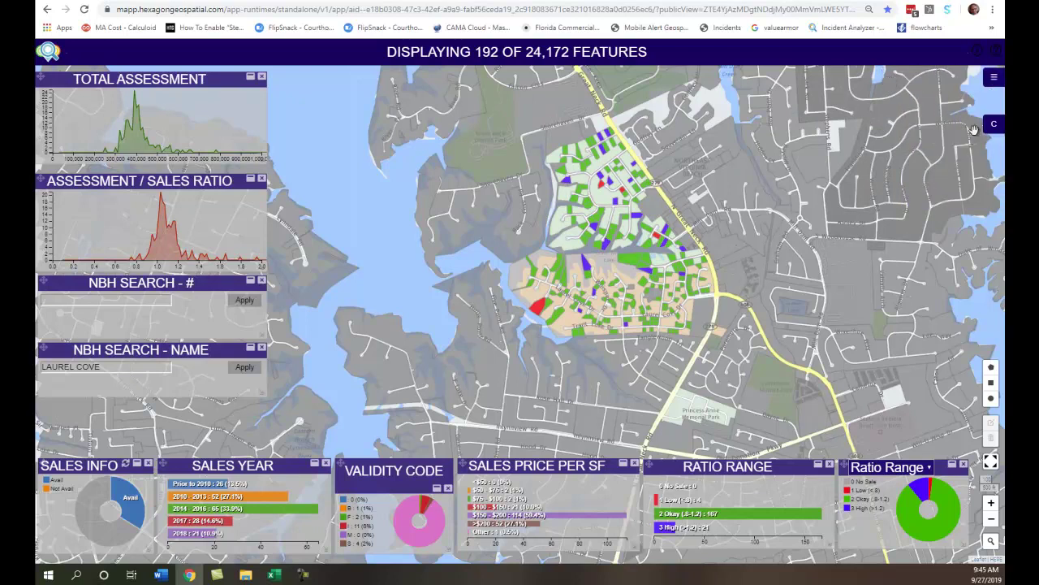
left_click(992, 128)
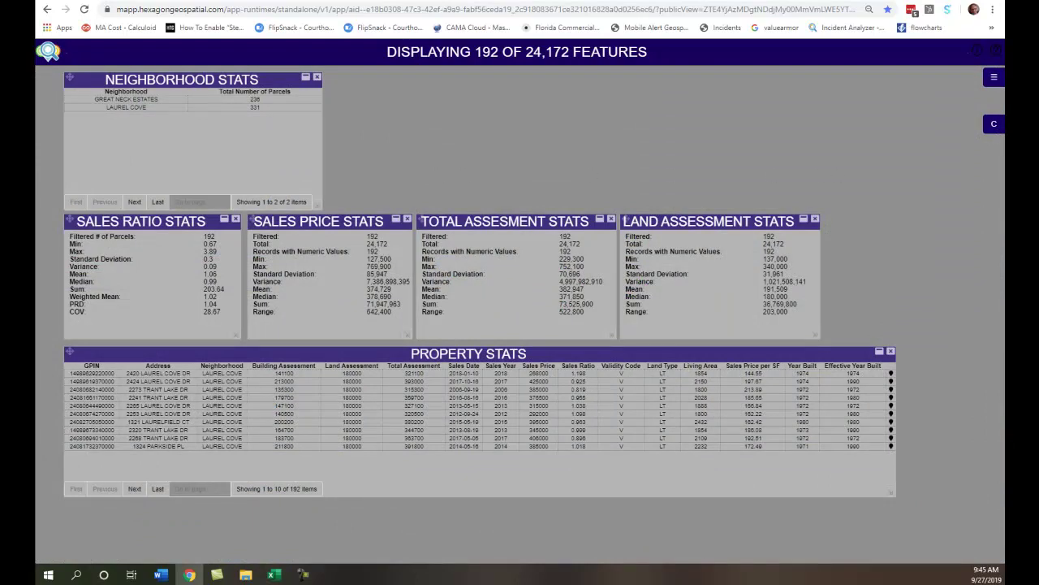
left_click(994, 125)
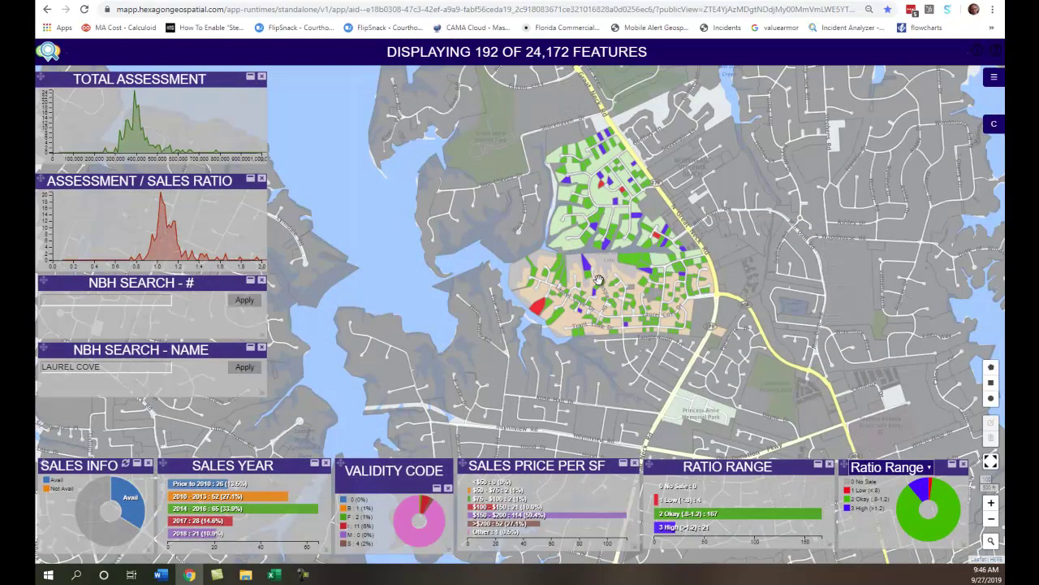
Zoom back to Laurel Cove and colour the chart and parcels by Sales Price per SF
scroll(617, 300, "up", 1)
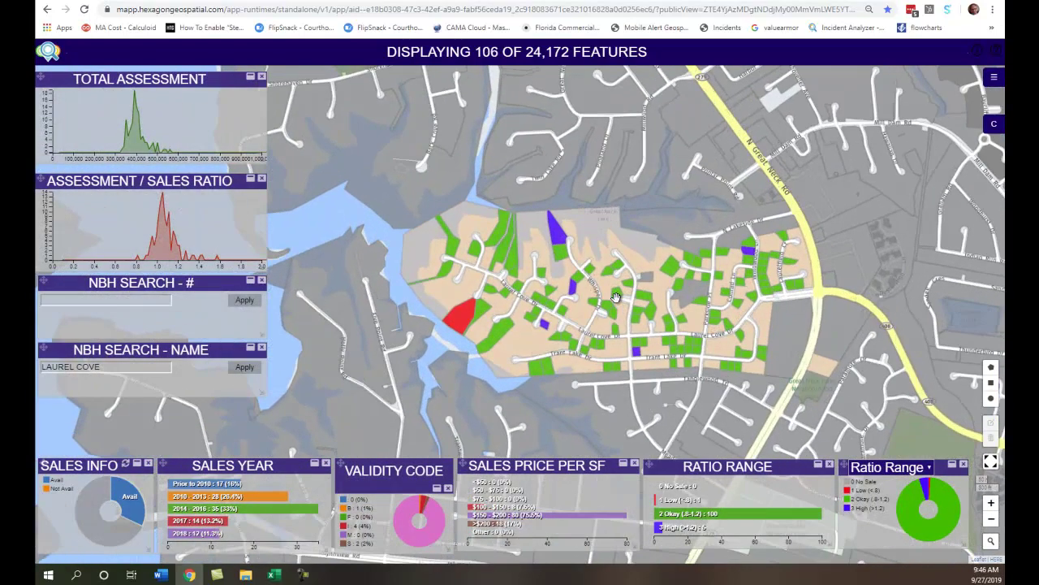
left_click_drag(617, 297, 569, 281)
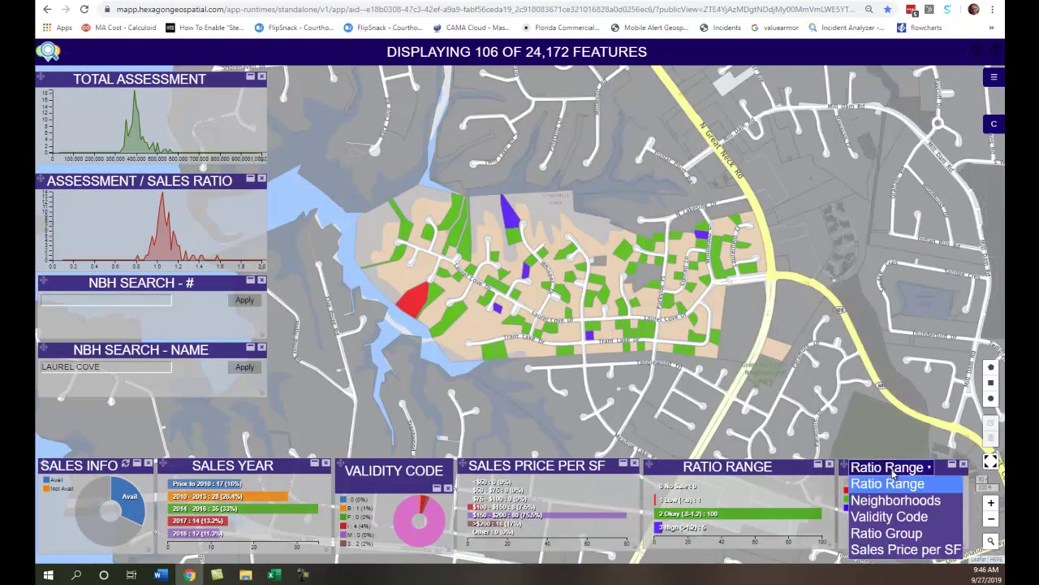
left_click(889, 551)
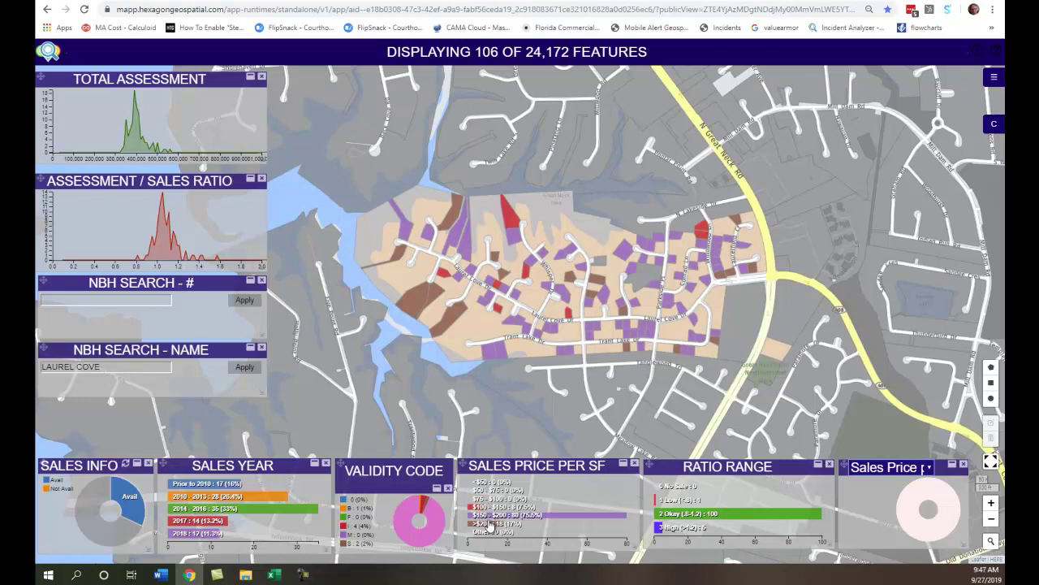
Try the >$200 per SF price filter, clear it, and open the chart-theme list
mouse_move(488, 530)
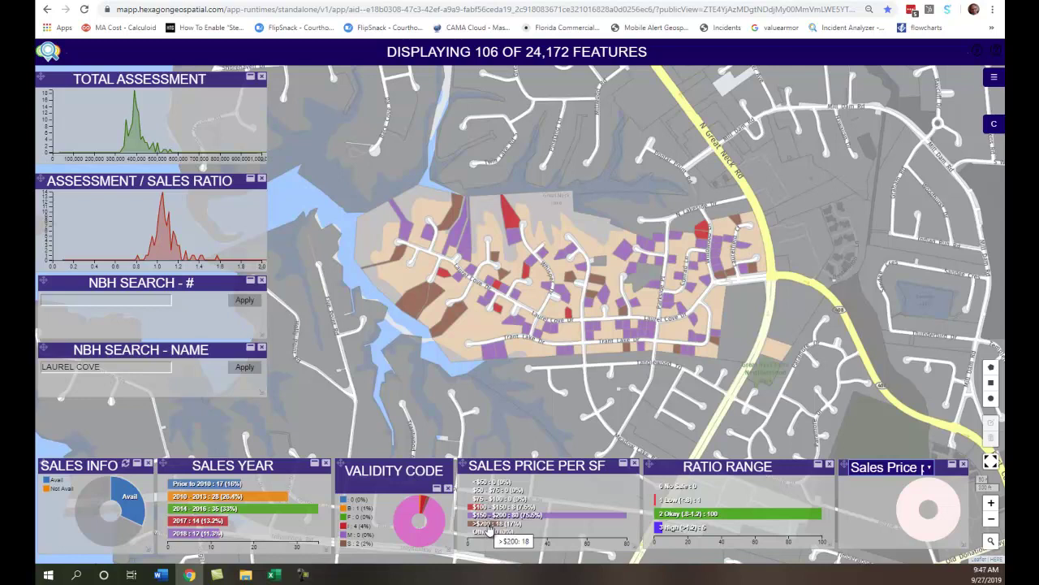
left_click(488, 531)
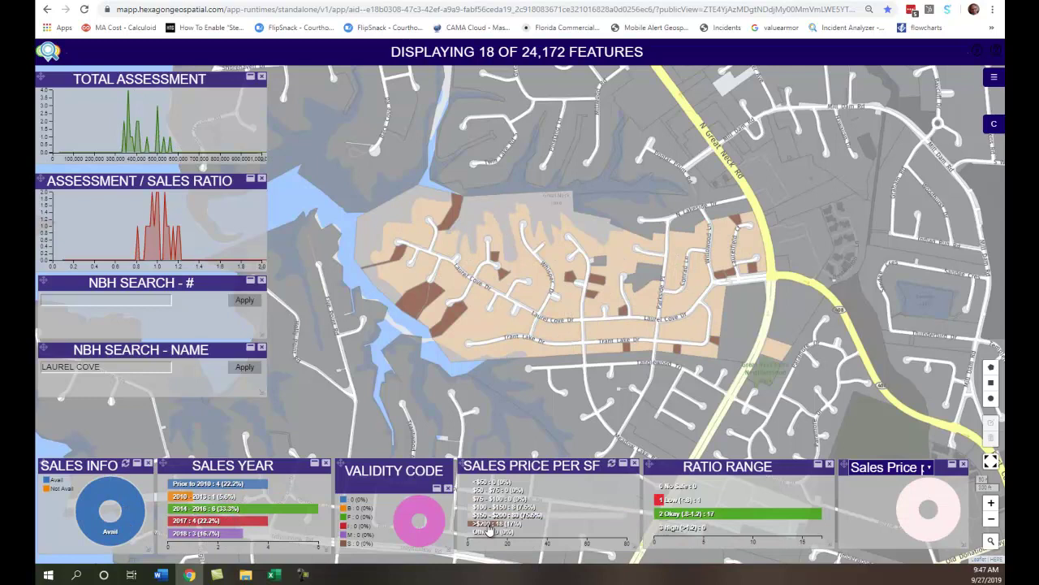
left_click(488, 530)
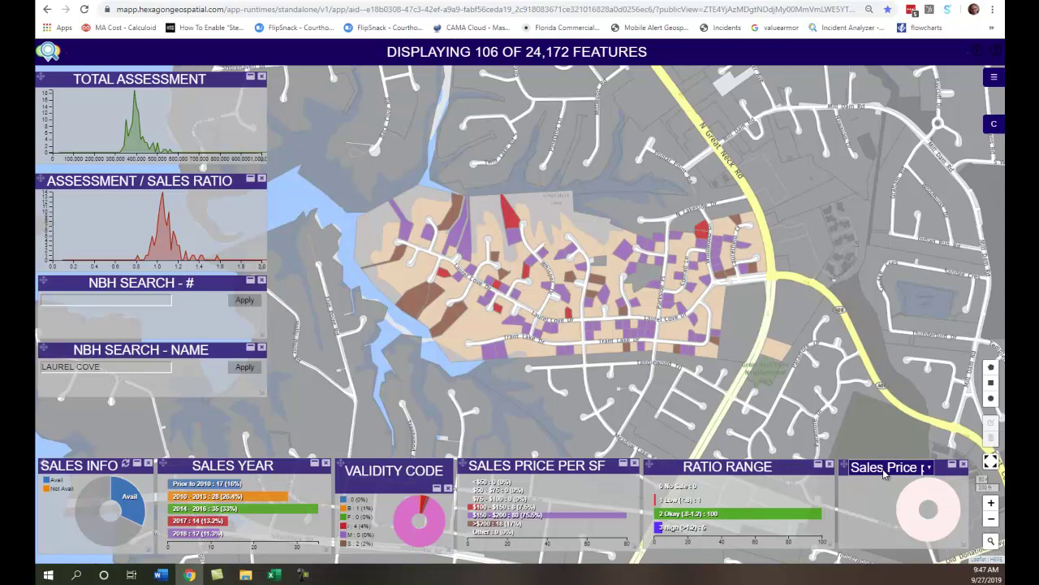
left_click(883, 474)
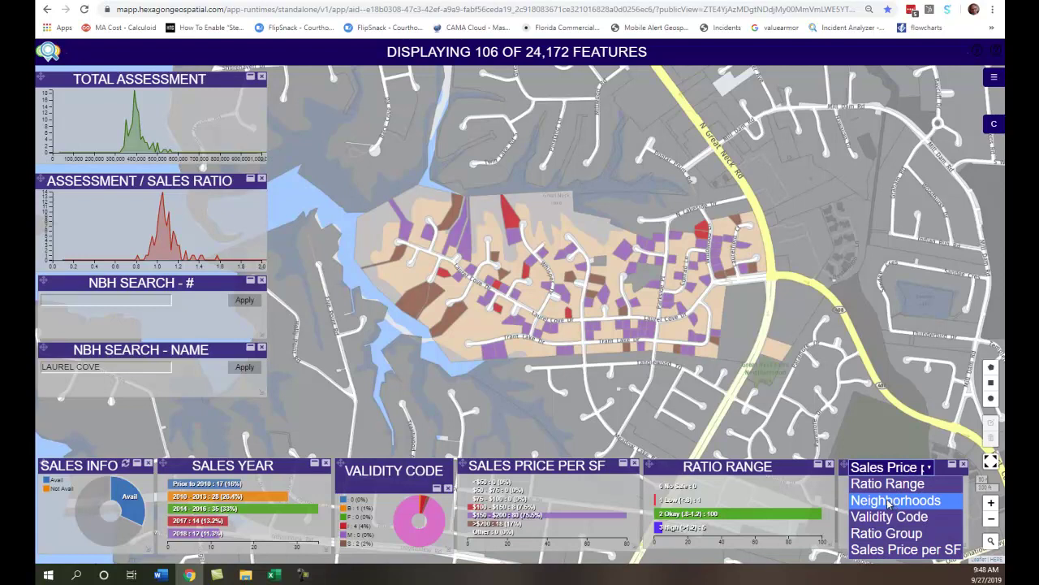
Colour the chart by Neighborhoods and add the green neighbourhood north of Laurel Cove, leaving 192 features
left_click(889, 502)
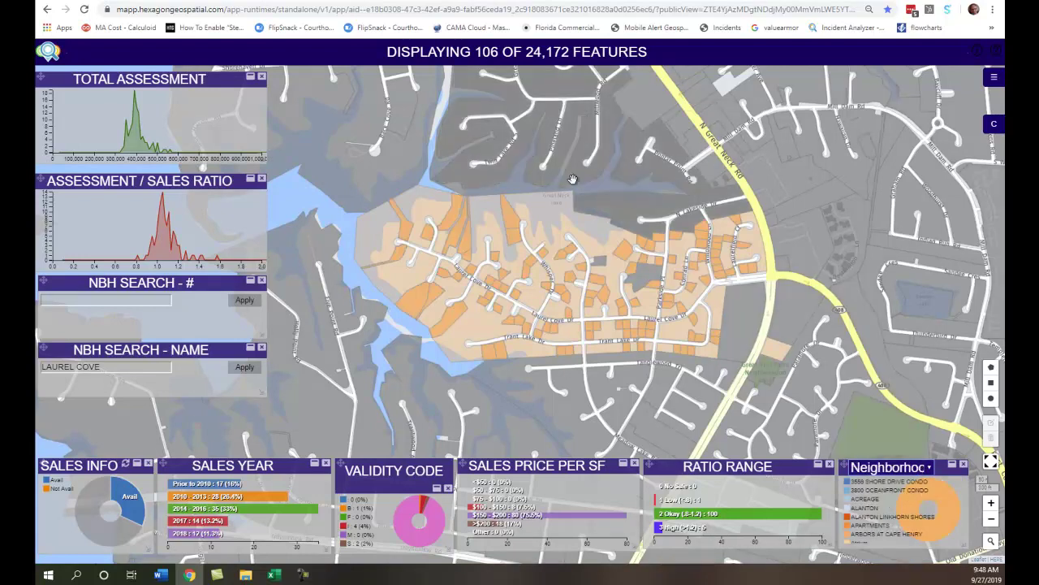
left_click(485, 177)
left_click_drag(764, 185, 638, 227)
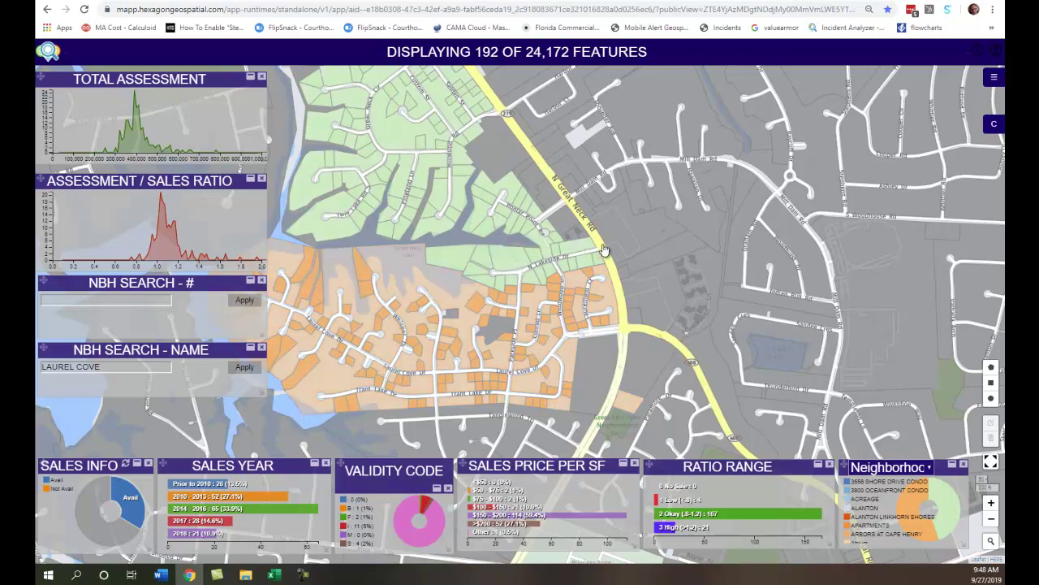
Draw a five-vertex polygon across both neighbourhoods by N Great Neck Rd, narrowing to 24 features
left_click(605, 288)
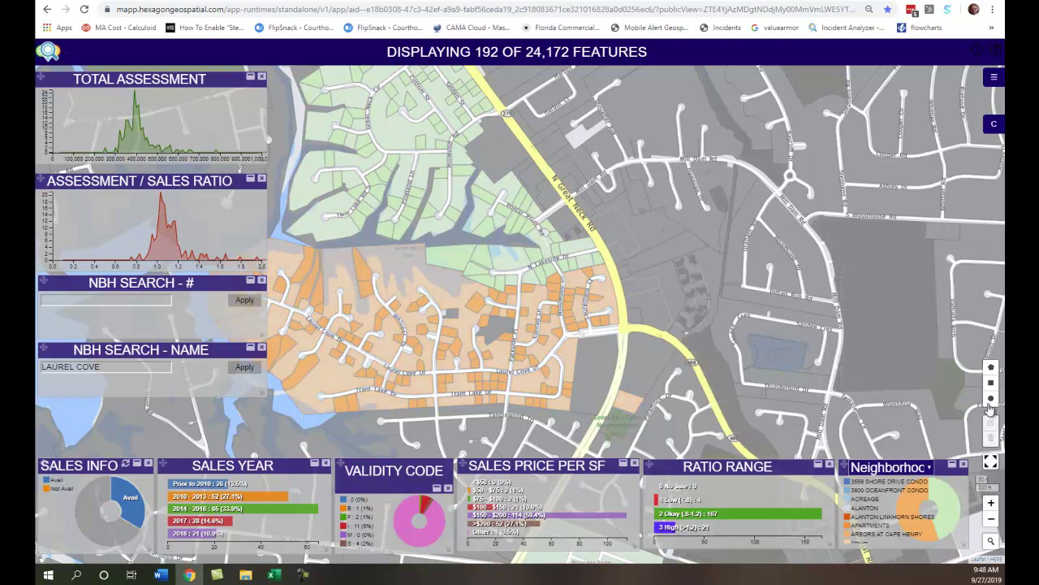
left_click(991, 367)
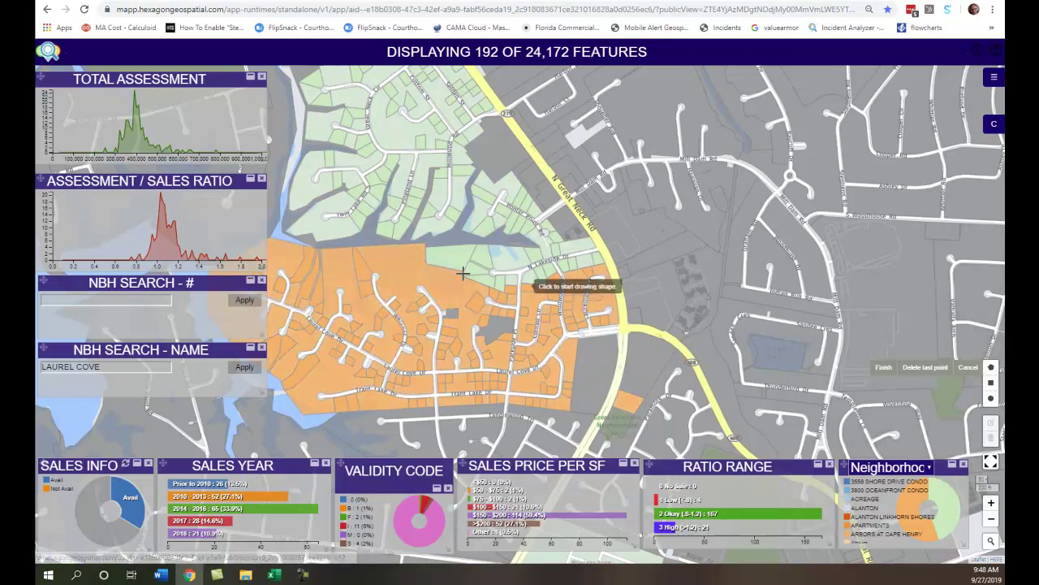
left_click(453, 241)
left_click(612, 221)
left_click(631, 295)
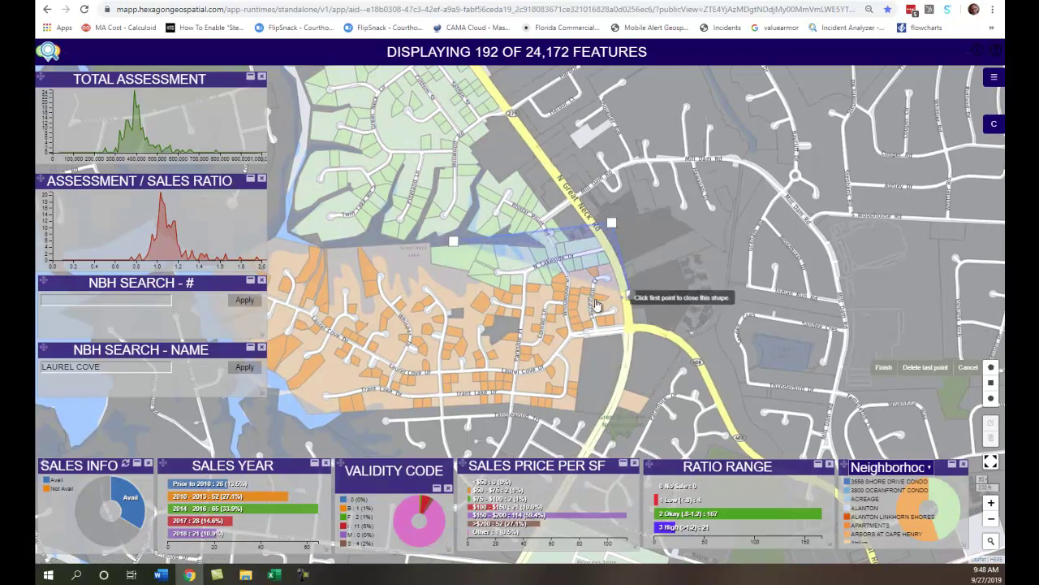
left_click(455, 320)
left_click(437, 249)
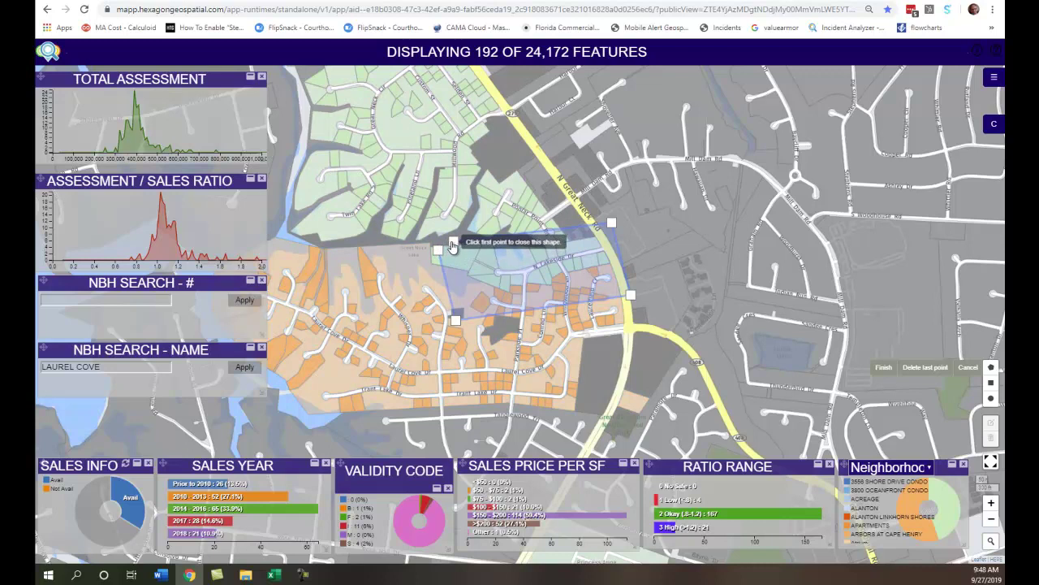
left_click(452, 242)
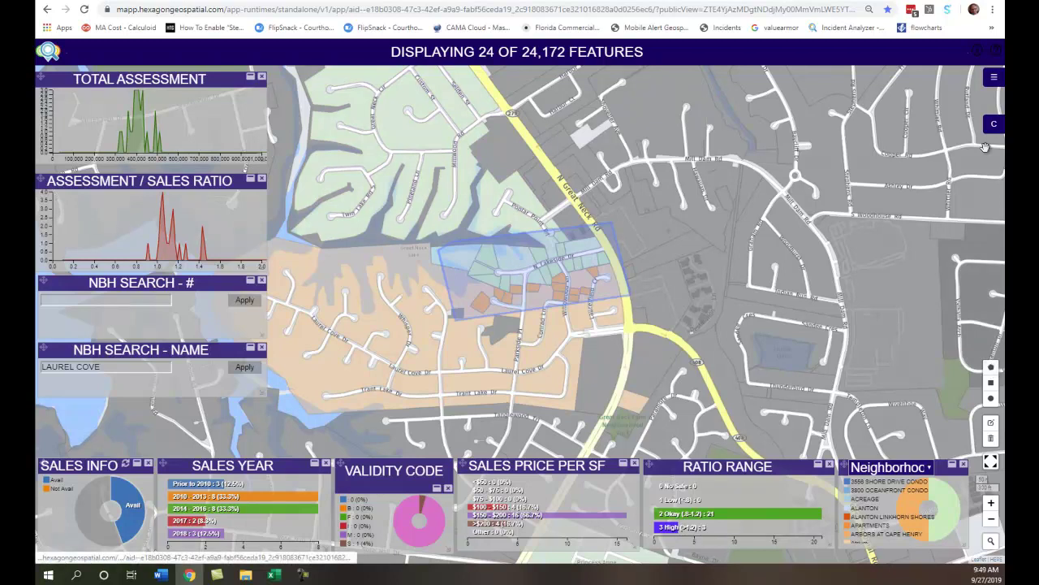
Reset All filters from the main menu so all 24,172 features show again
left_click(994, 79)
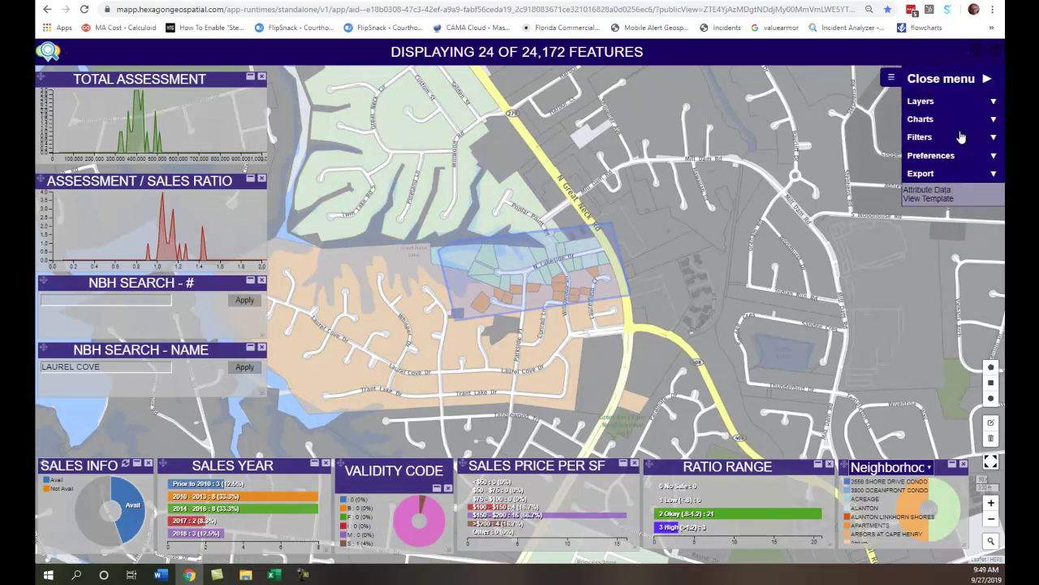
left_click(985, 140)
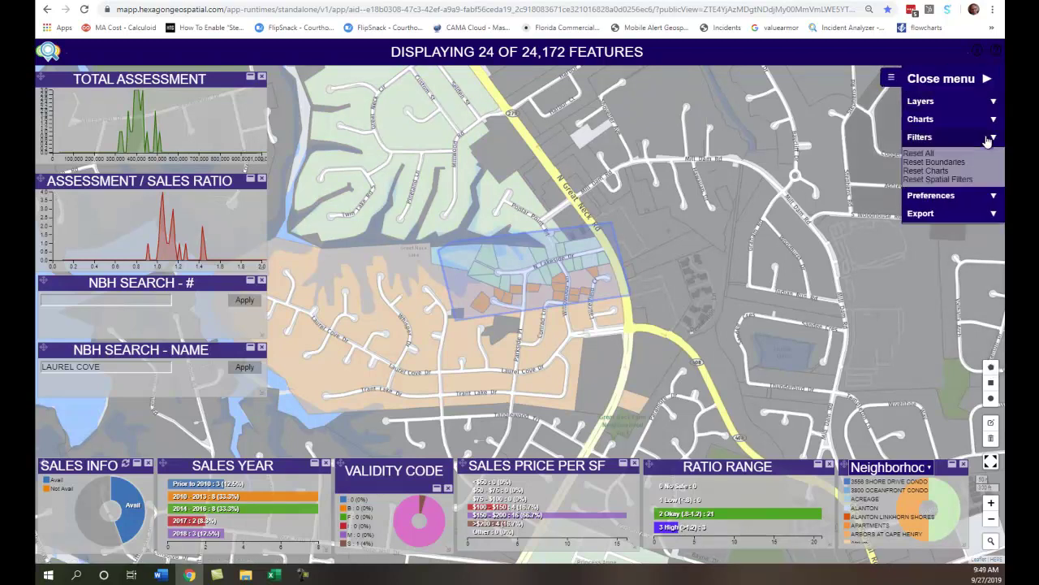
left_click(924, 156)
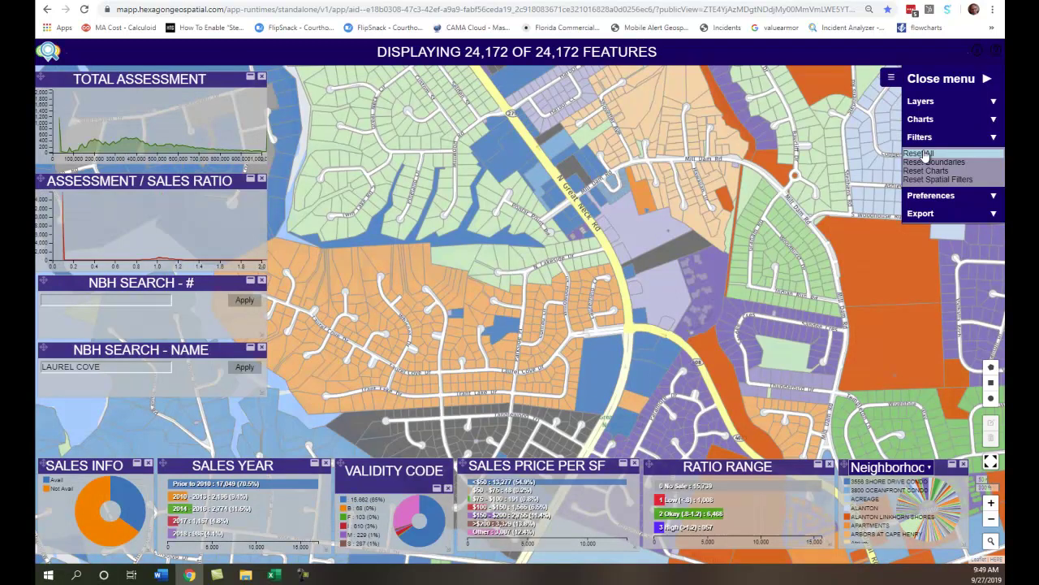
Draw a roughly 193 m circle over western Laurel Cove, leaving 35 features, and dismiss the parcel popup
left_click(991, 398)
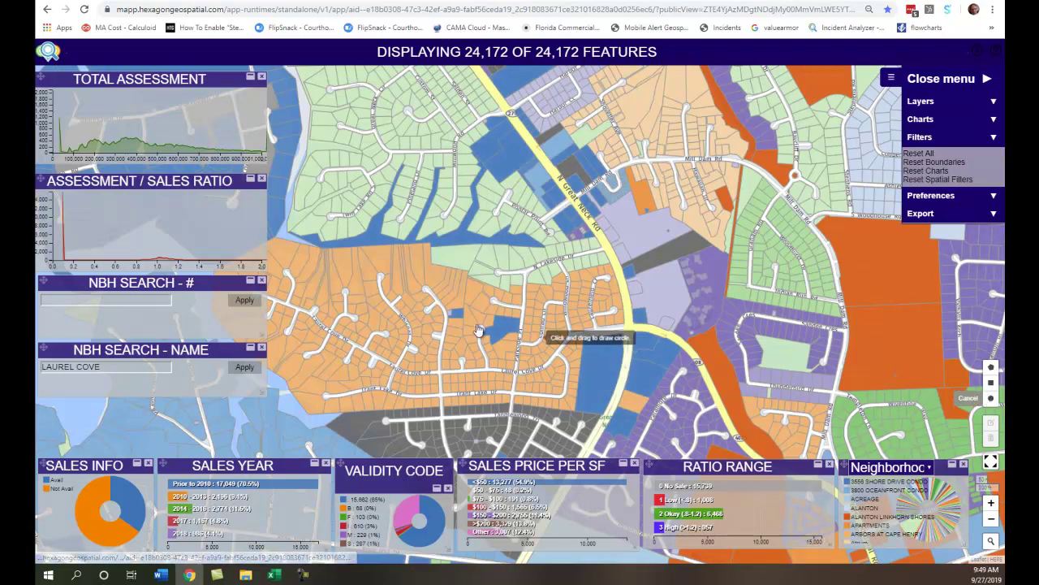
left_click_drag(422, 305, 468, 348)
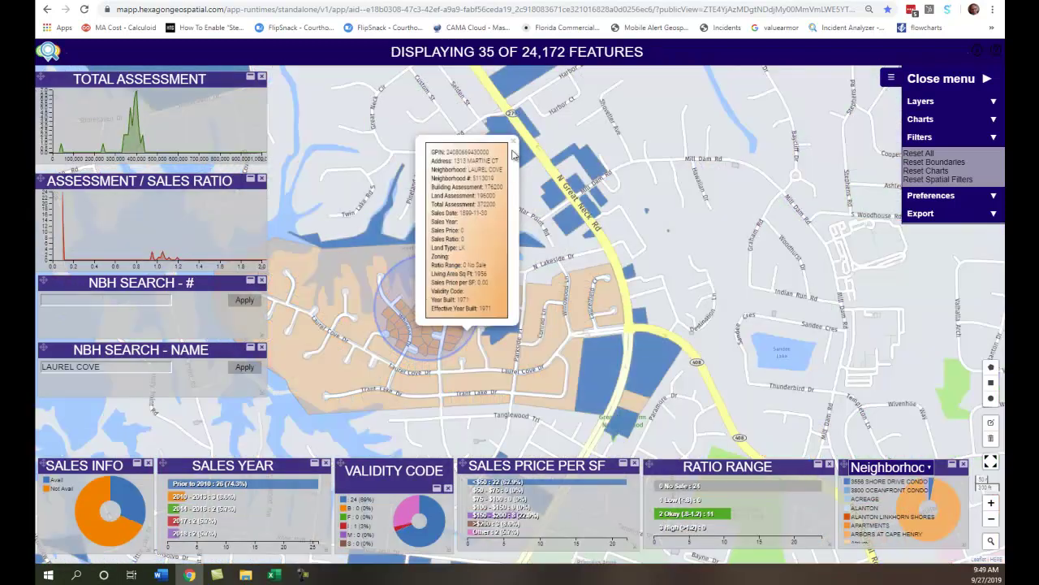
left_click(513, 141)
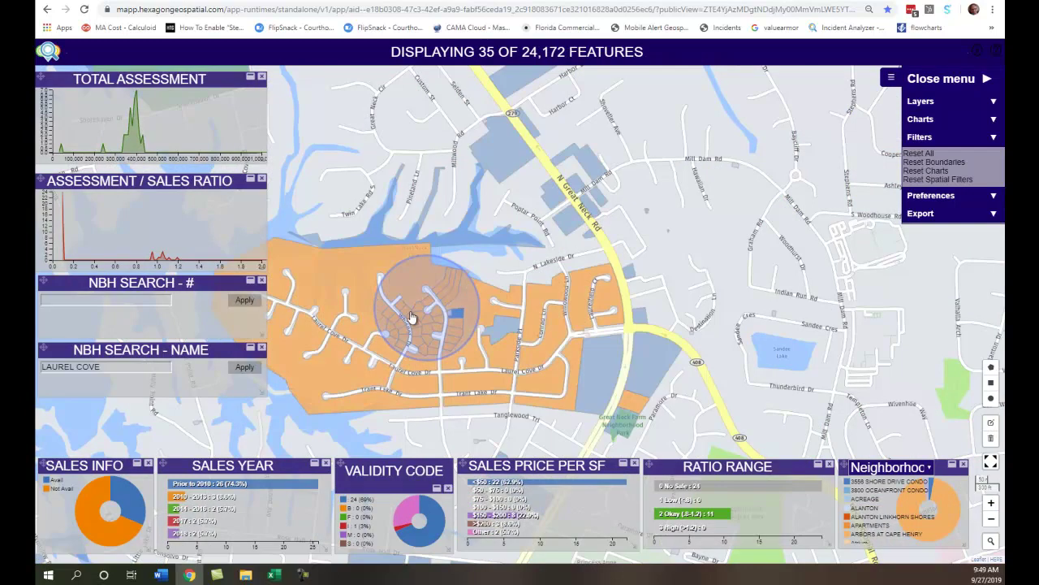